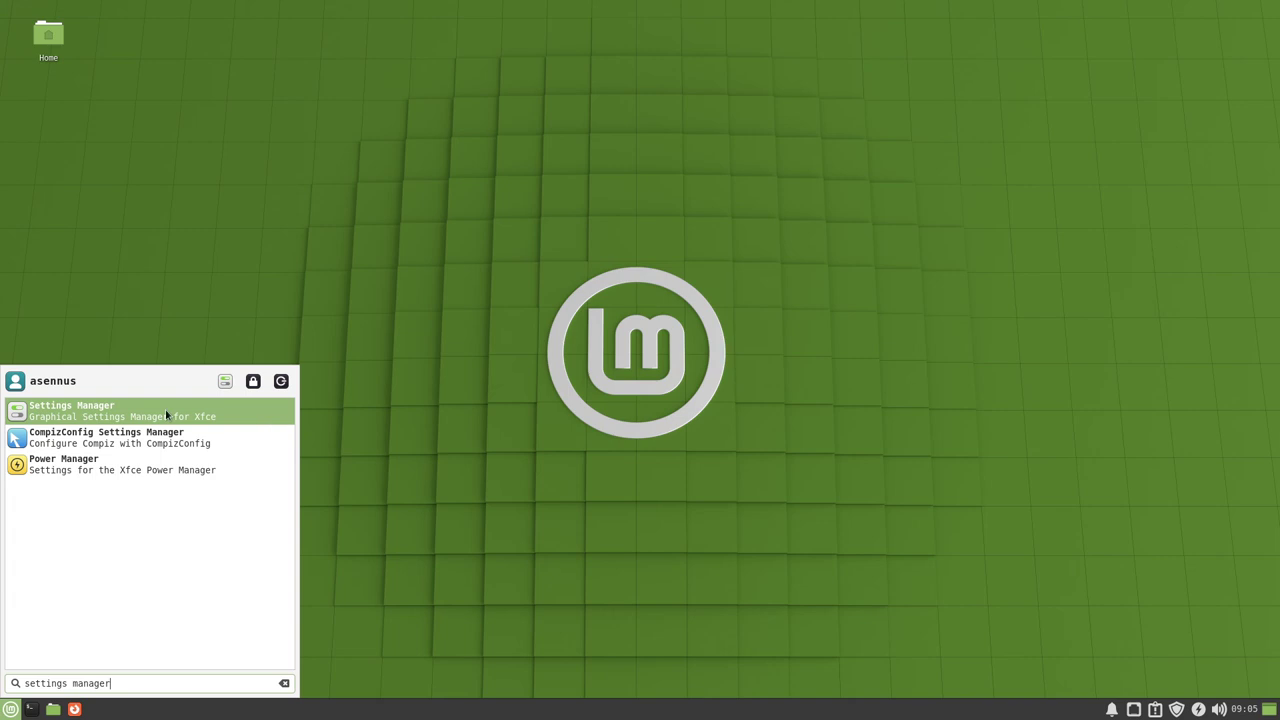
- Set the window manager to Compiz in Desktop Settings, then close the settings windows
click(163, 411)
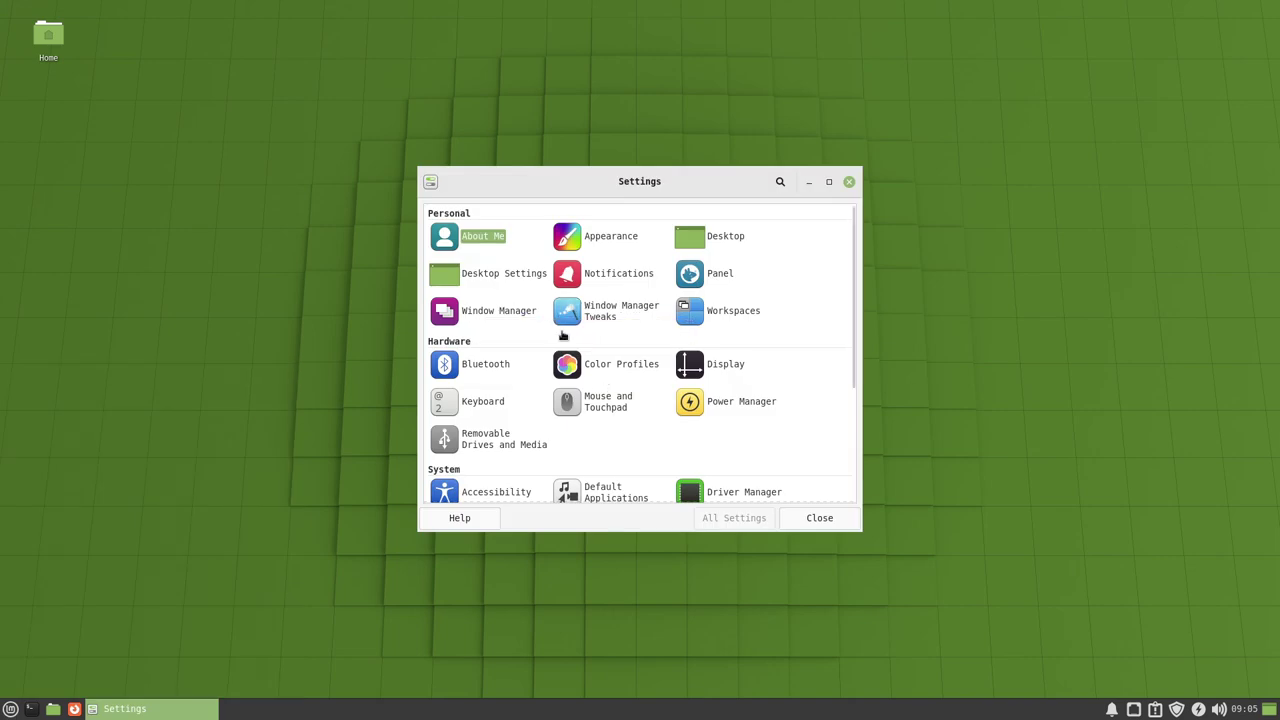
click(501, 278)
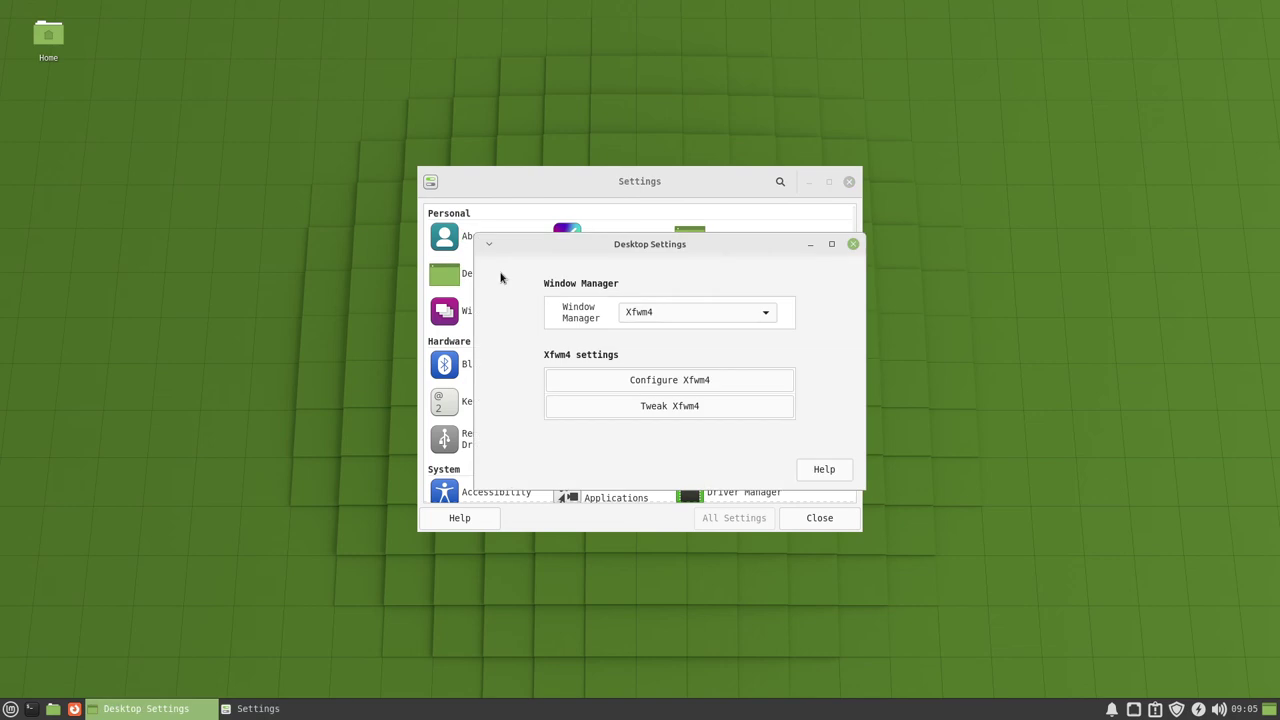
click(636, 317)
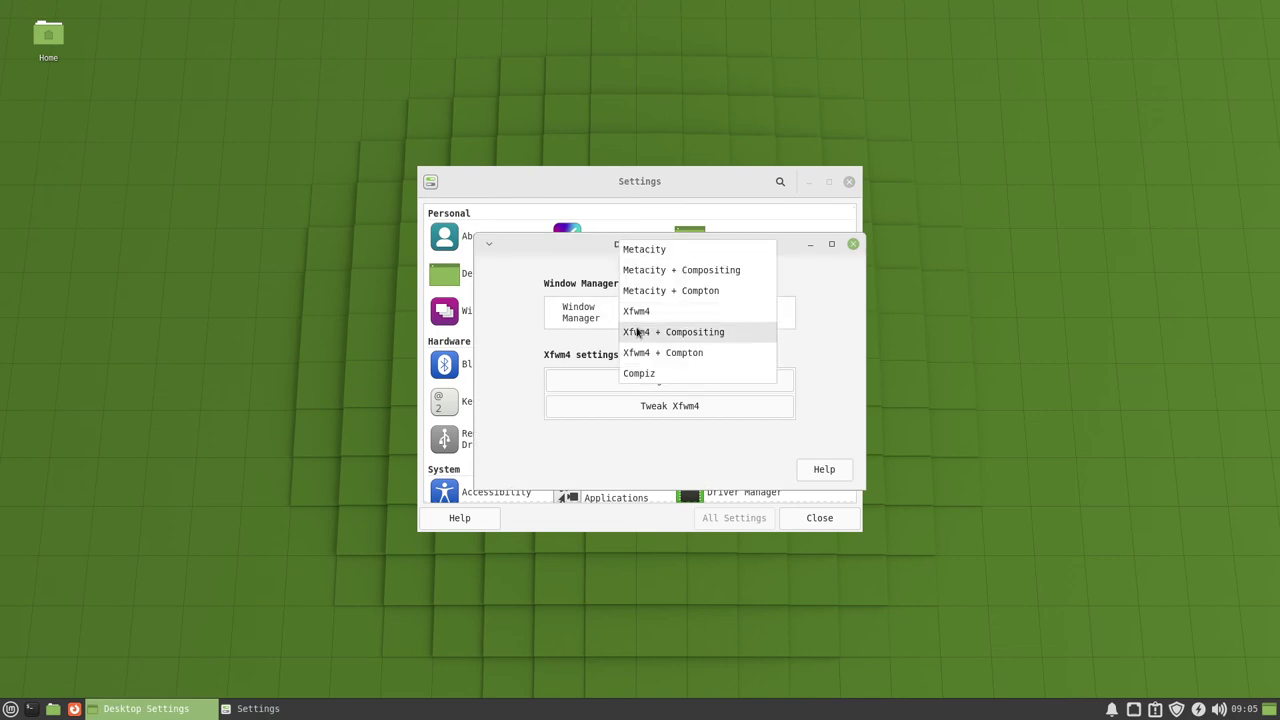
click(638, 373)
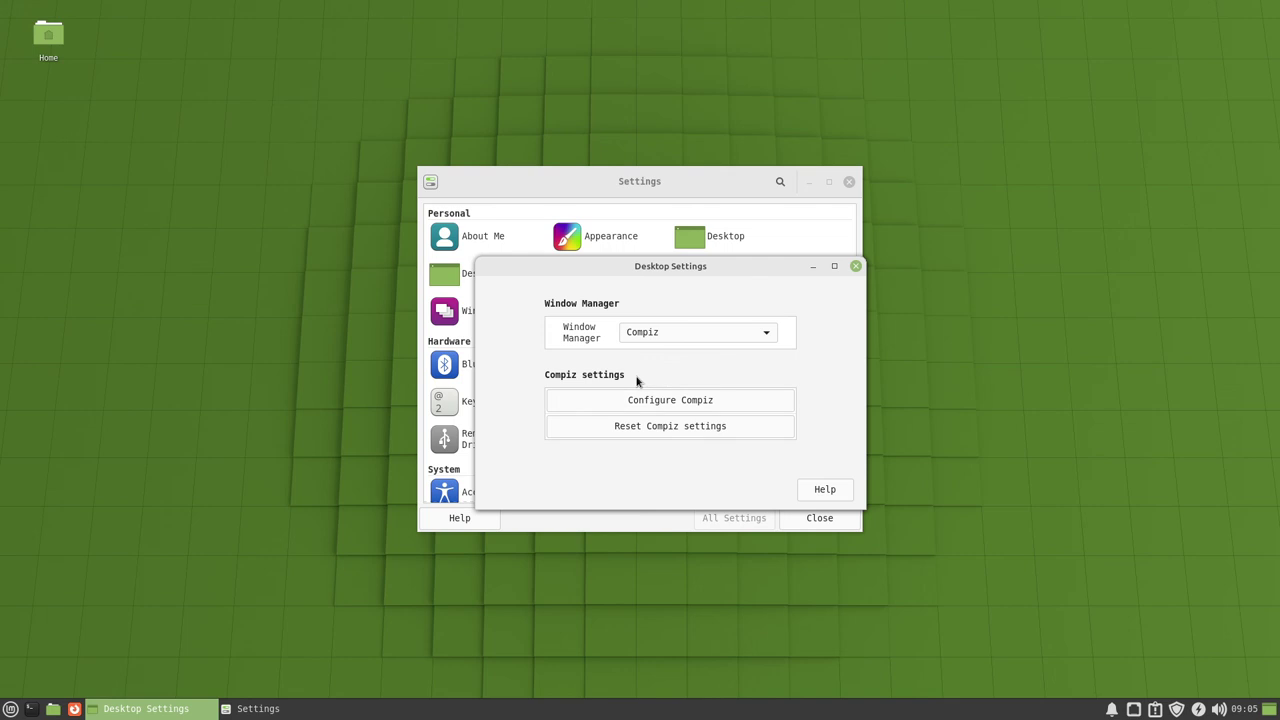
click(855, 267)
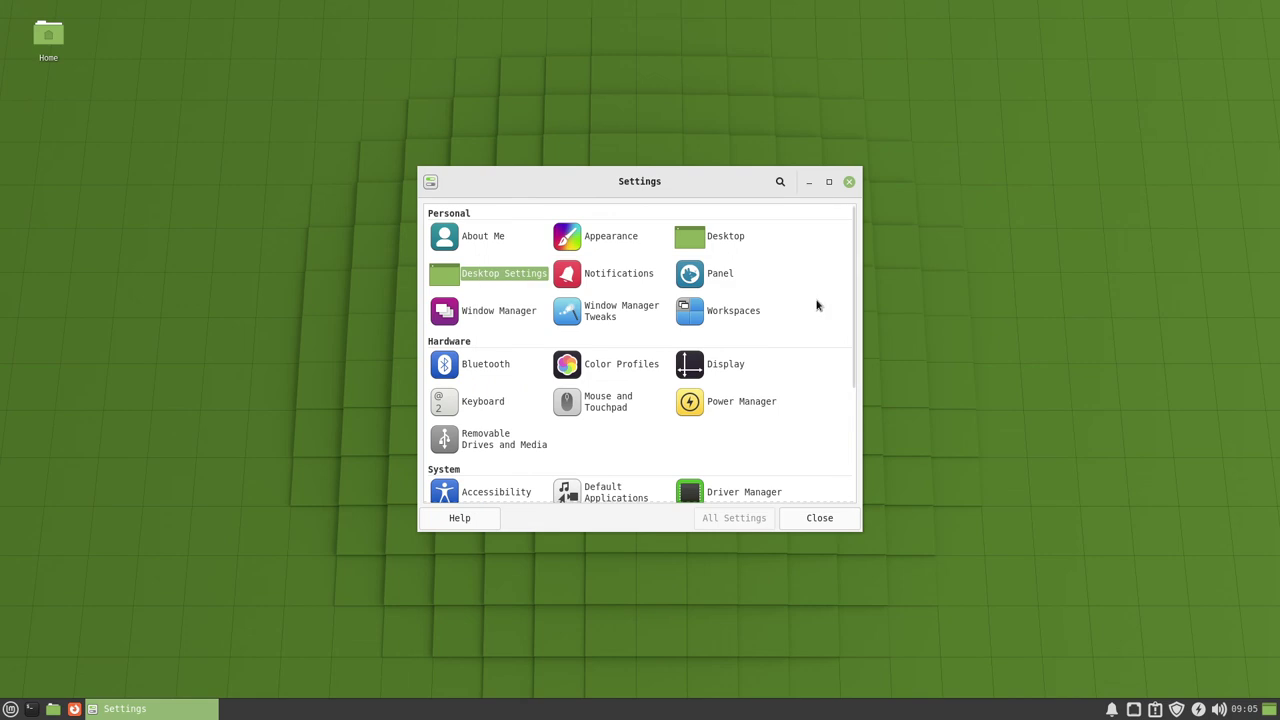
click(797, 520)
- Open a terminal from the desktop and search the apt packages for emerald
right_click(740, 417)
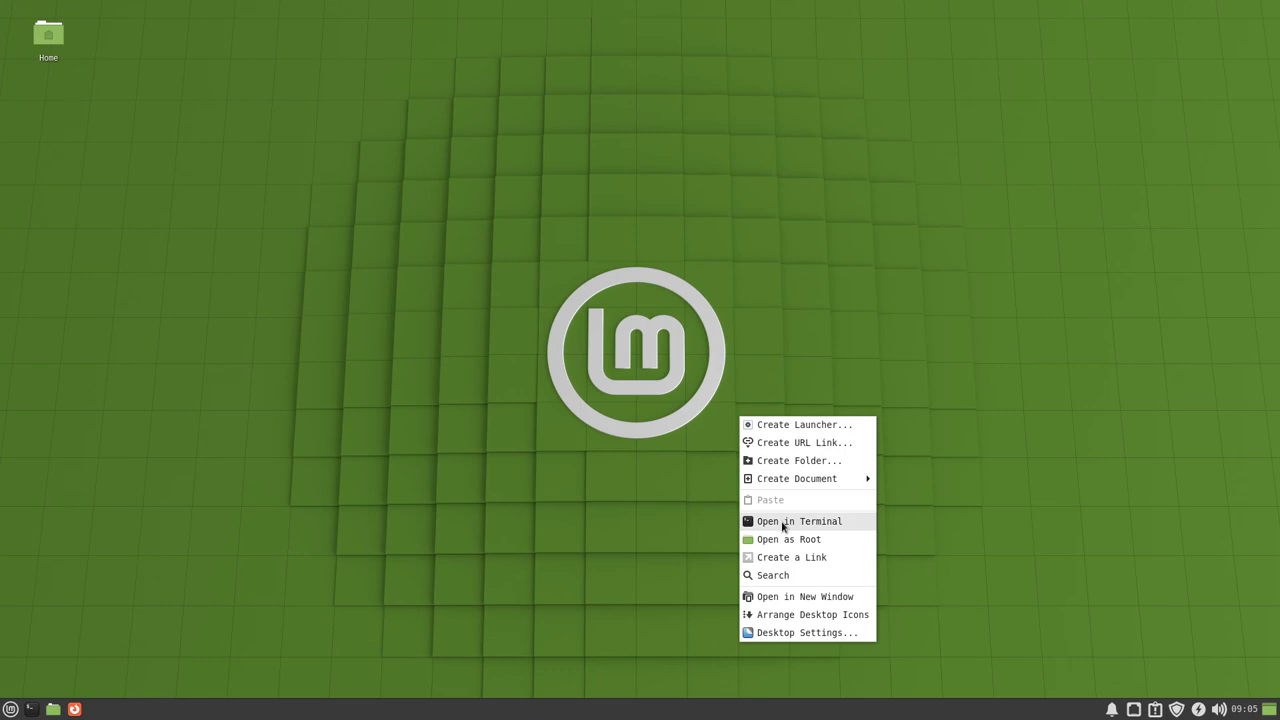
click(783, 522)
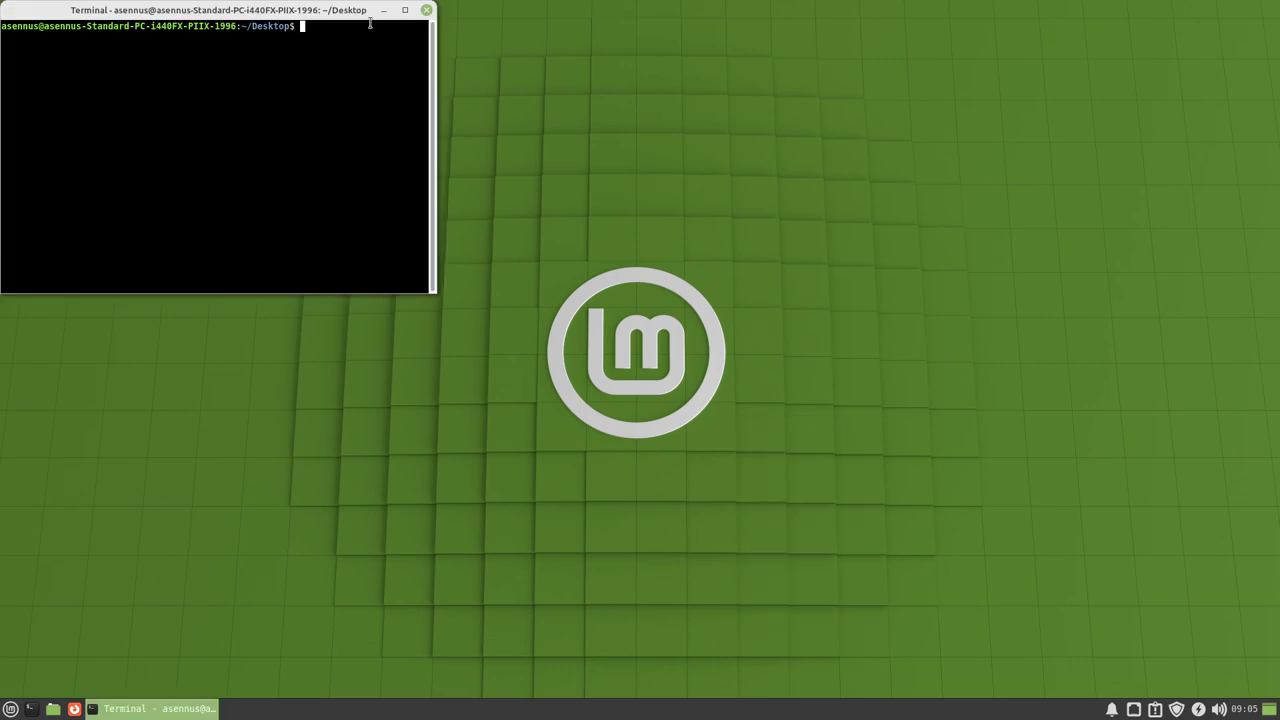
drag(346, 16, 562, 194)
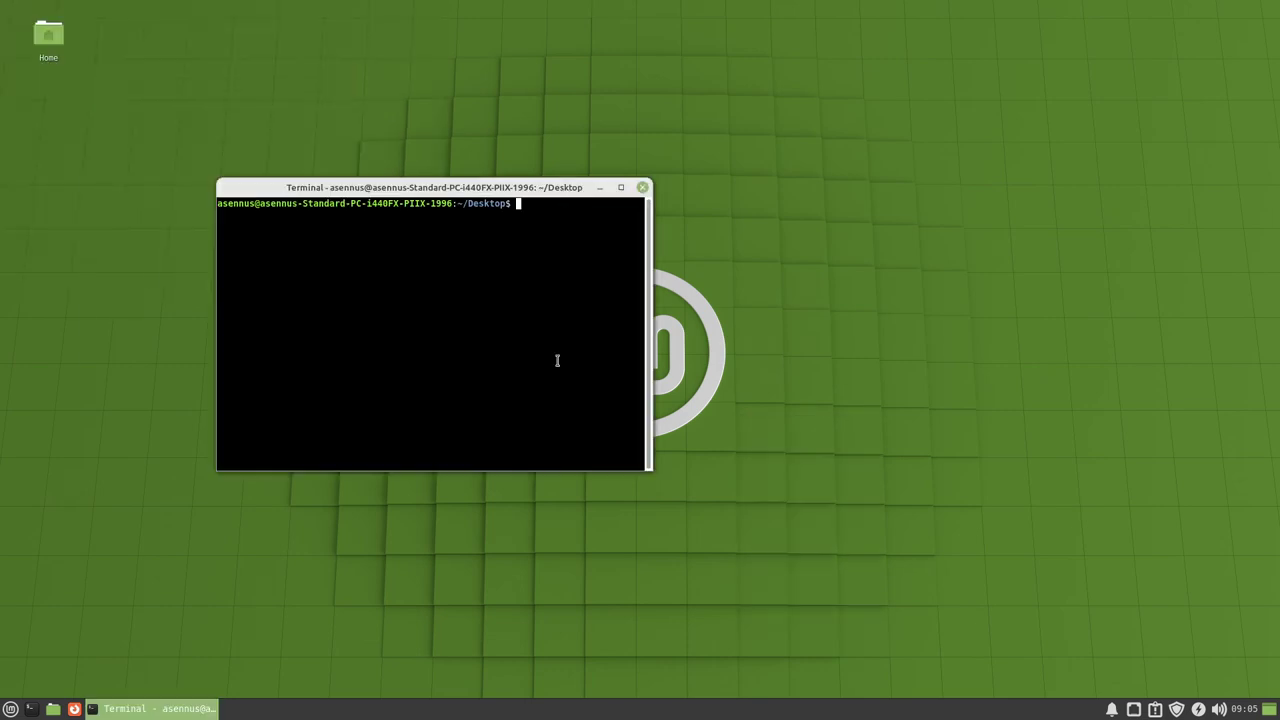
text(apt search emerald)
key(Return)
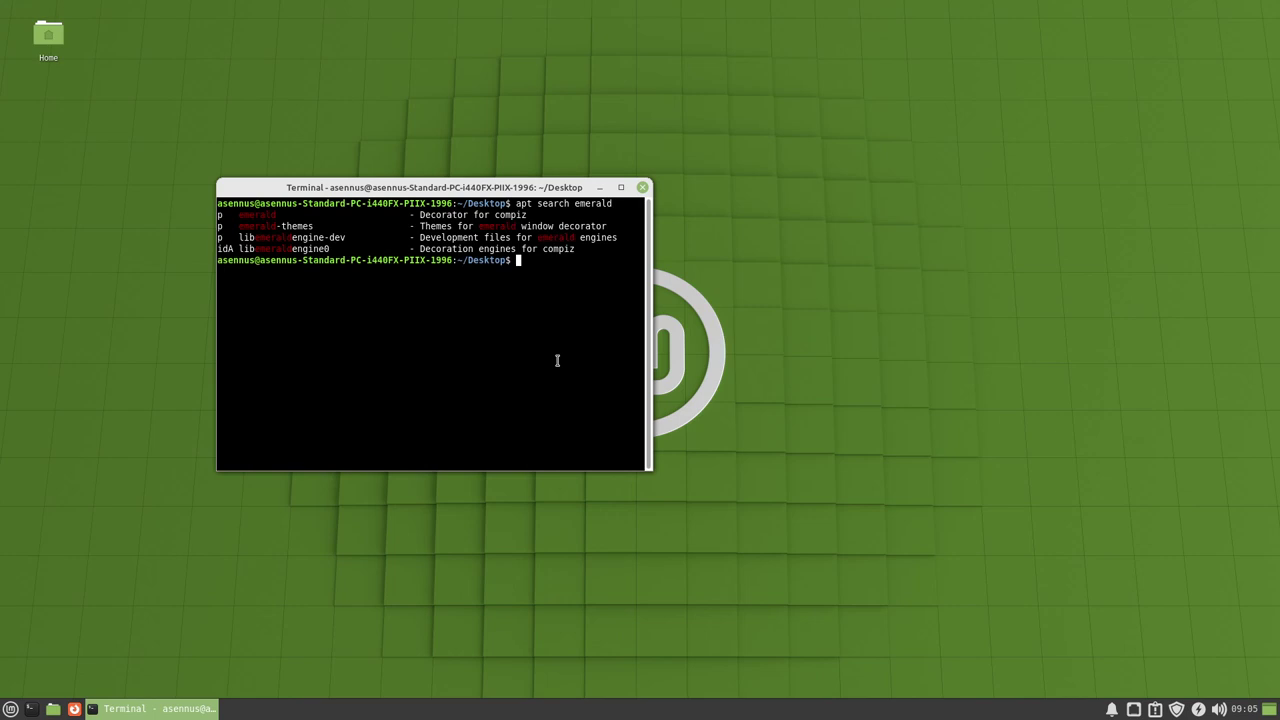
- Install the emerald package with sudo apt, entering the account password and accepting the installation, and exit the terminal
text(sudo apt install)
drag(648, 333, 837, 333)
text(emerald)
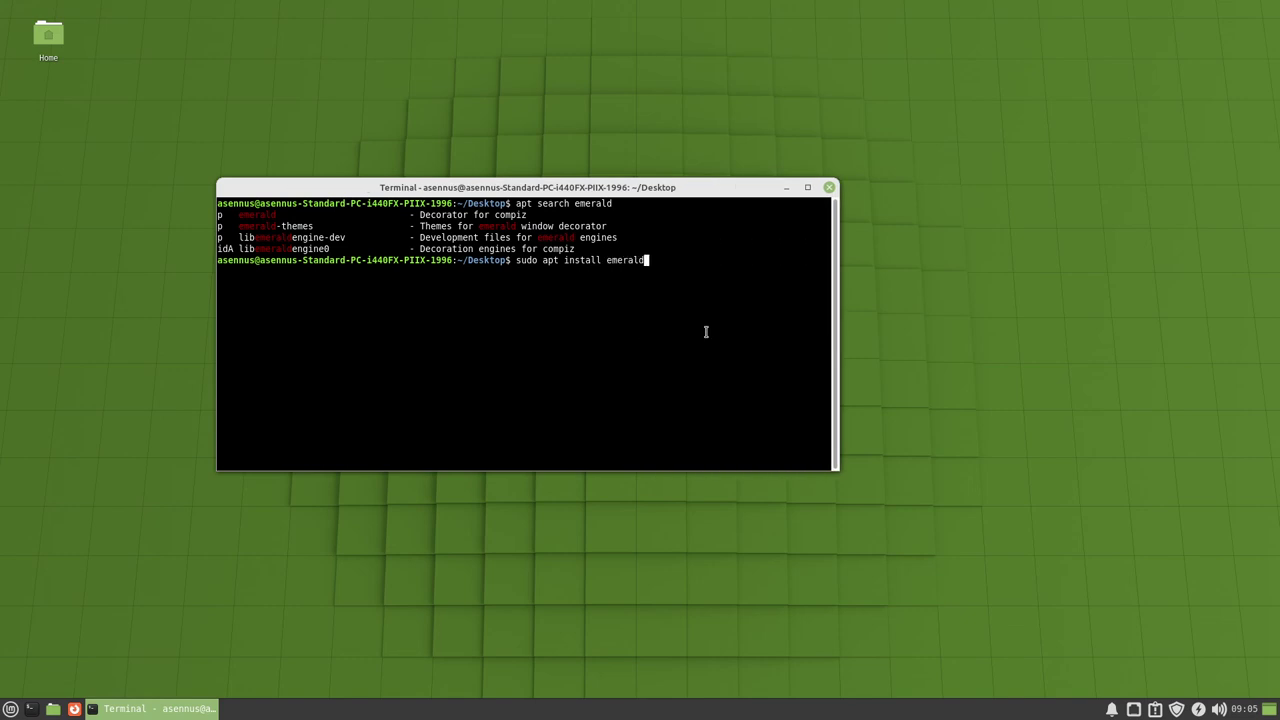
key(Return)
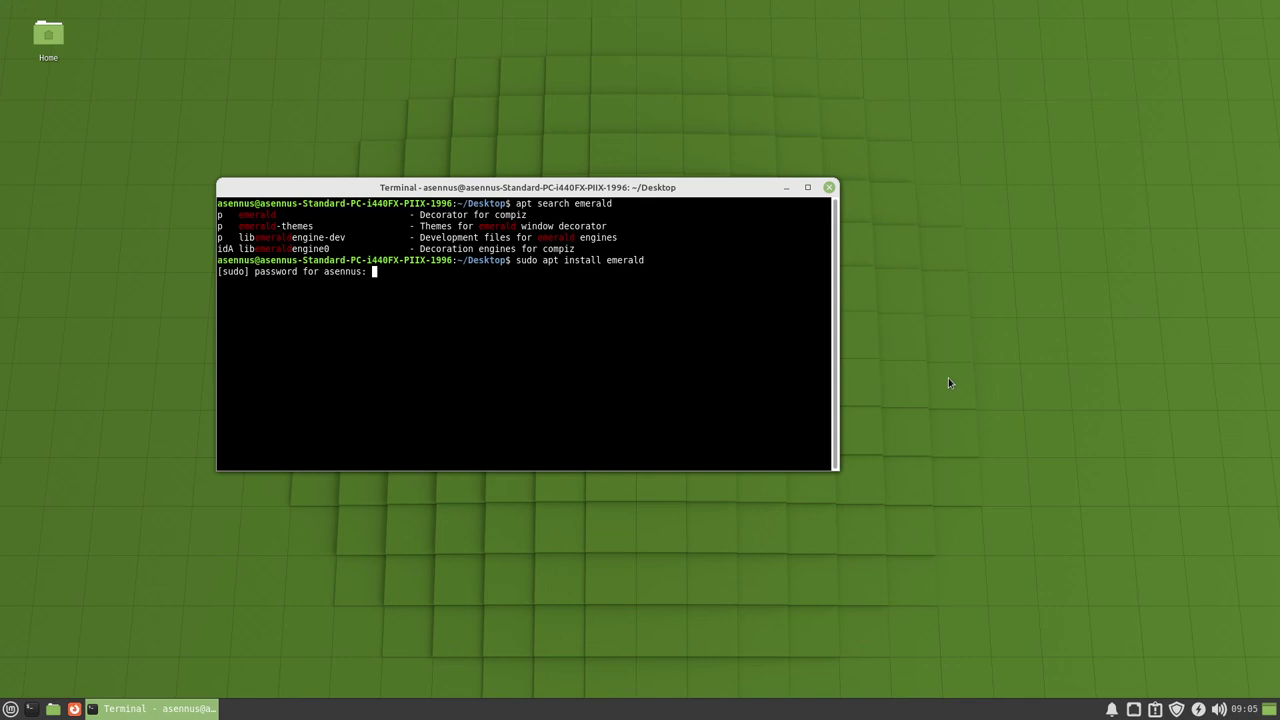
text(**********)
key(Return)
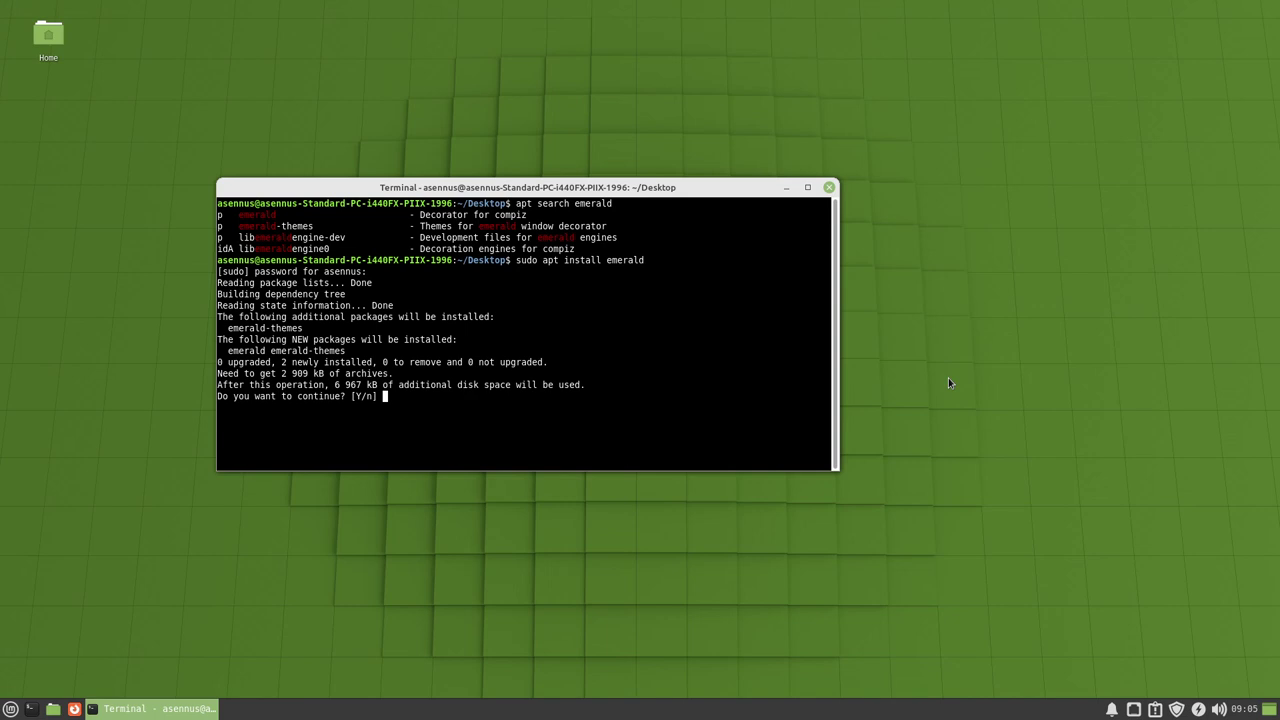
text(y)
key(Return)
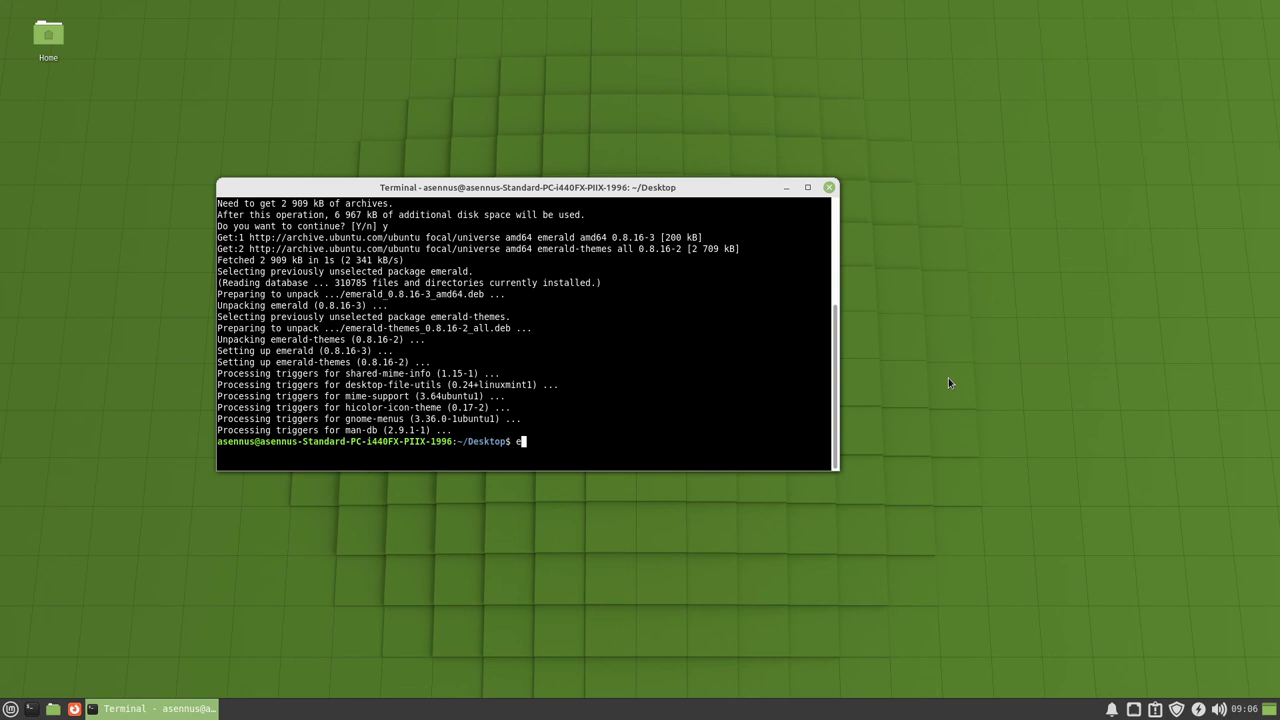
text(xit)
key(Return)
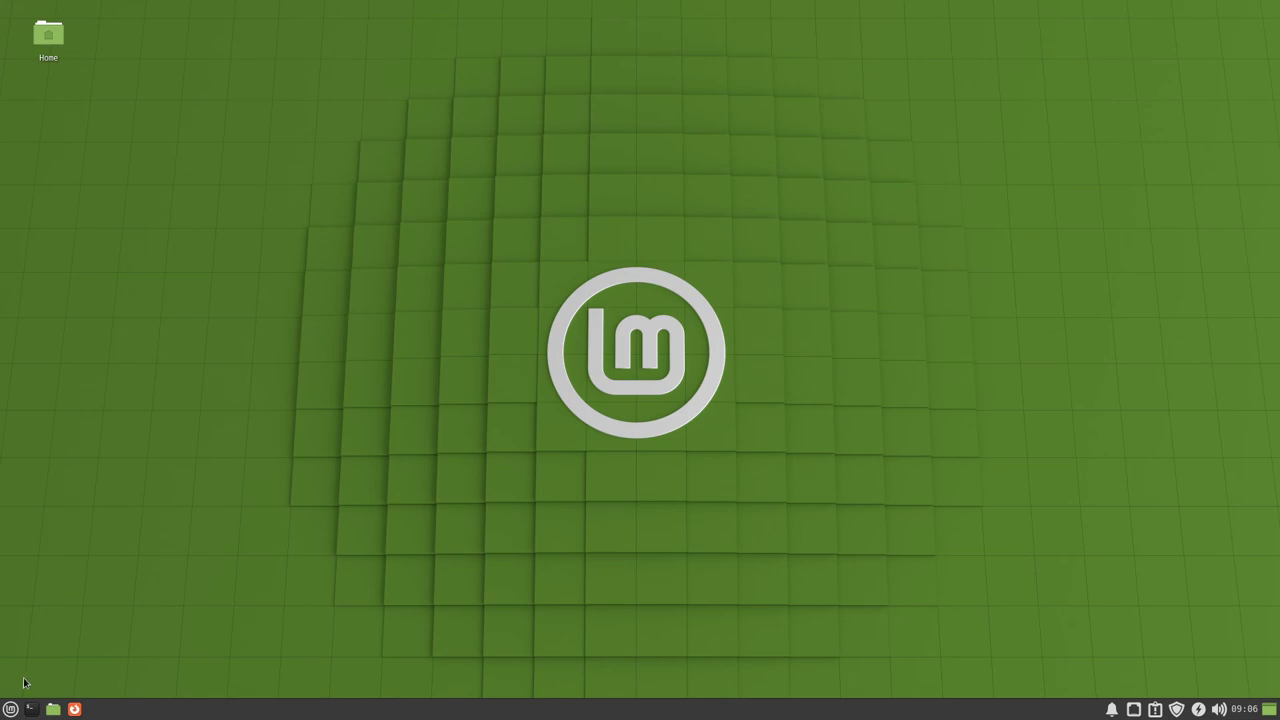
- Find and launch the Settings Manager and open its Desktop Settings
click(10, 708)
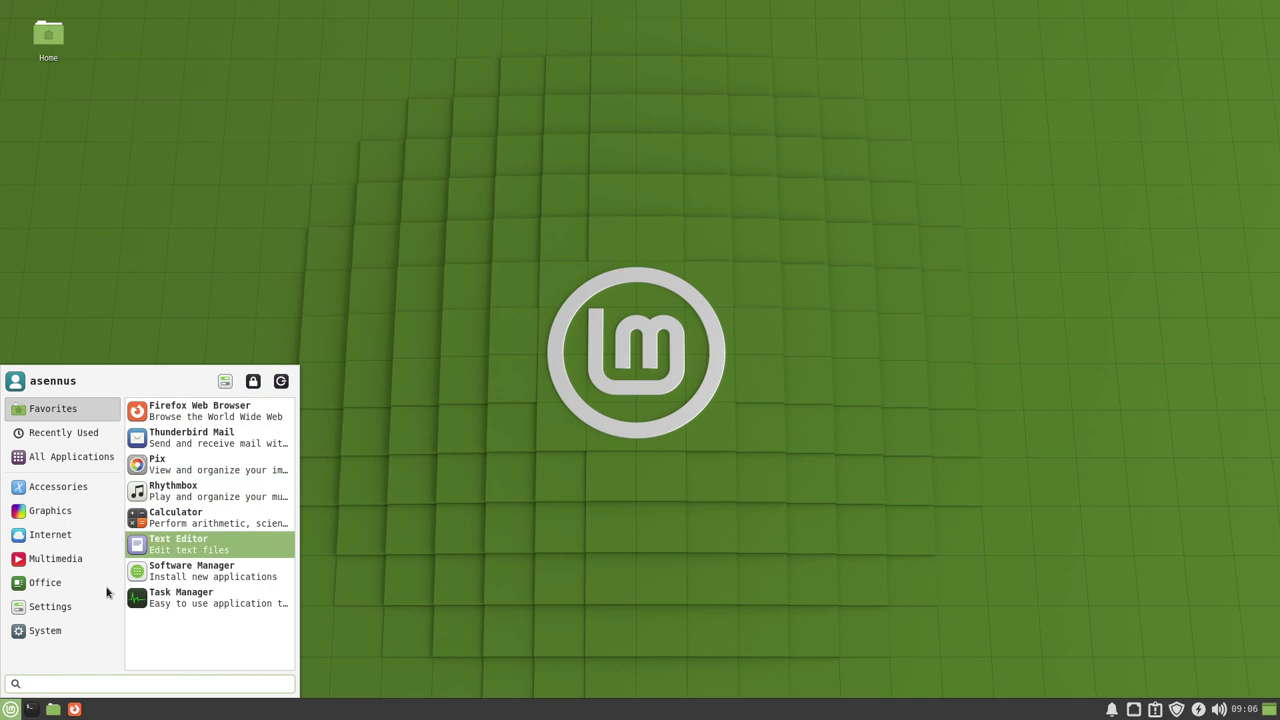
text(settings ad)
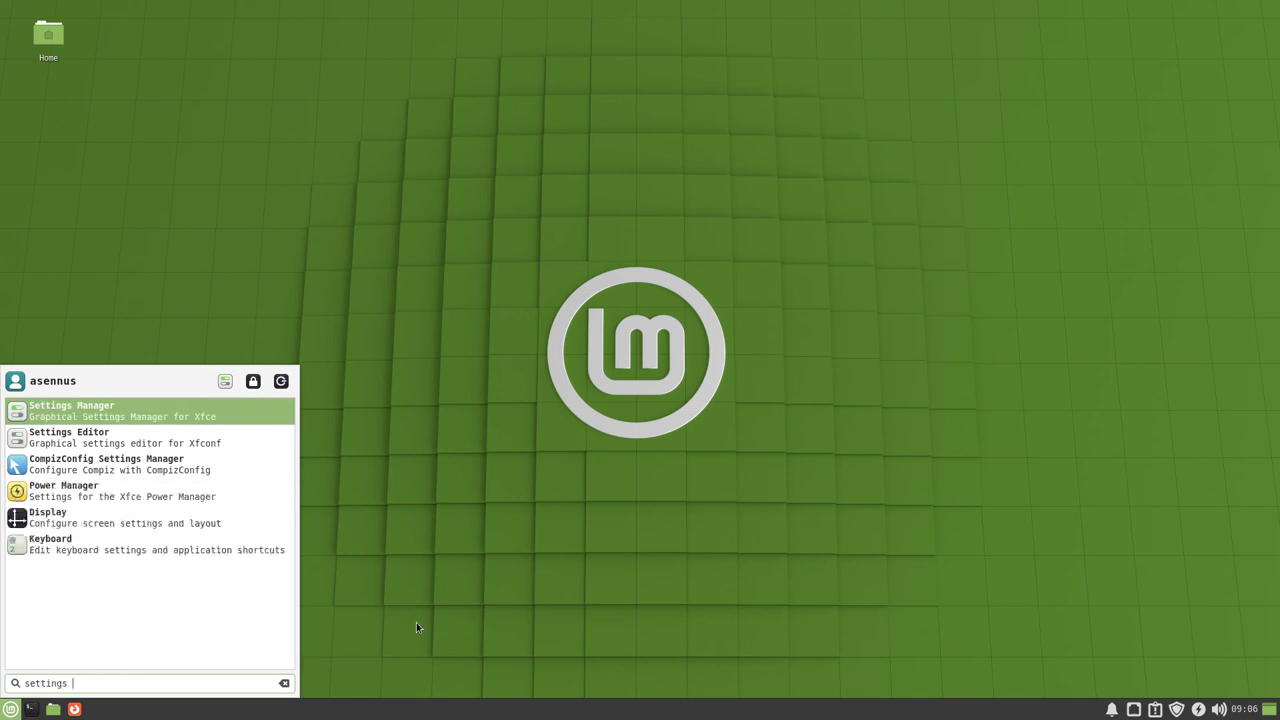
key(BackSpace)
key(BackSpace)
text(manager)
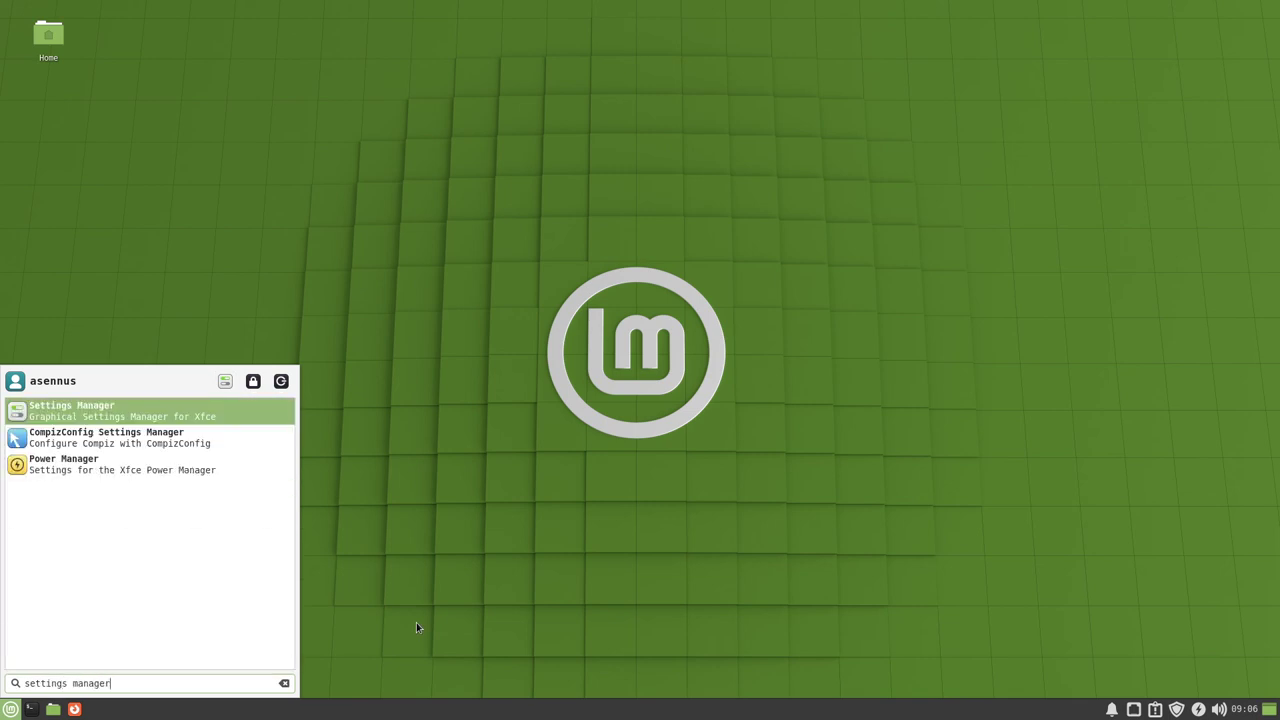
click(250, 413)
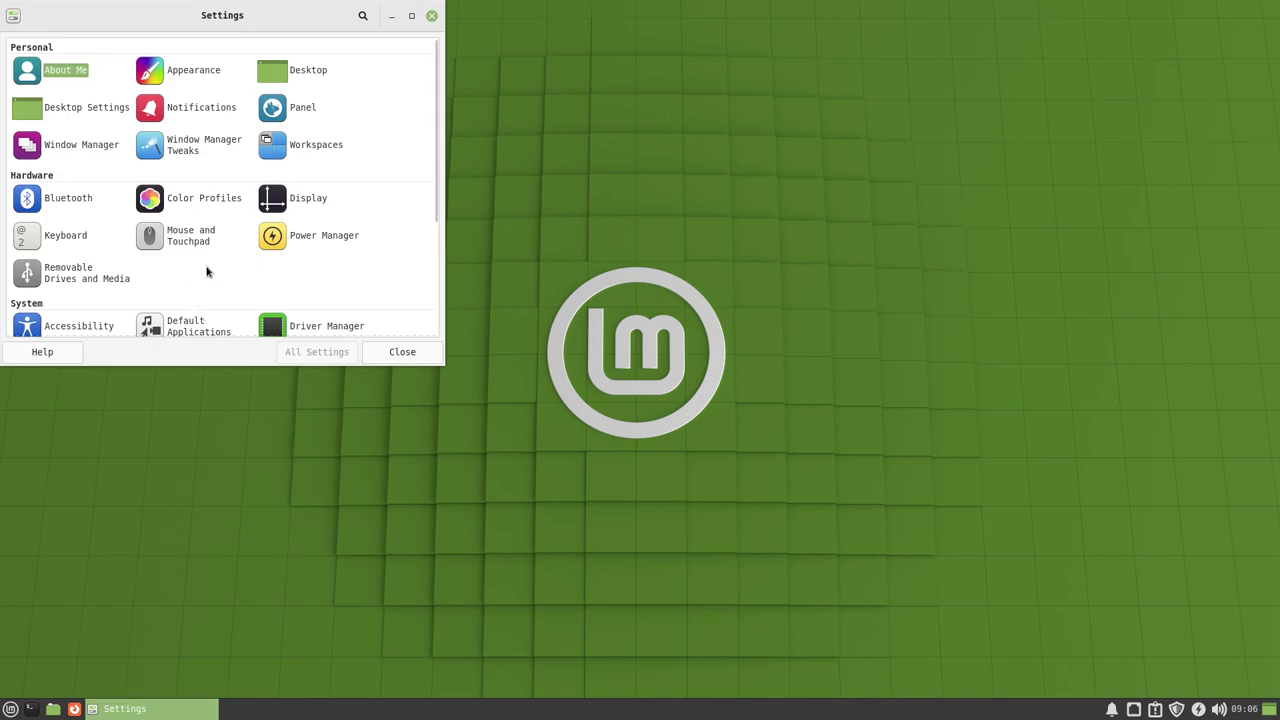
click(106, 115)
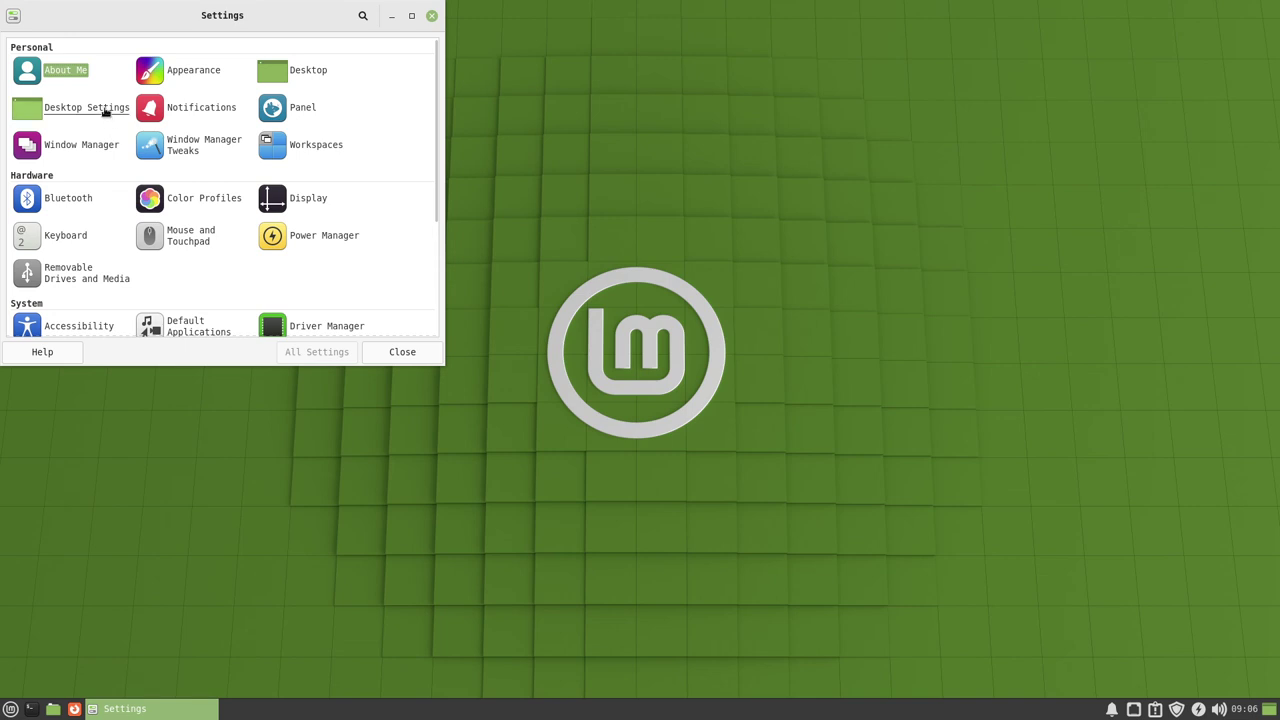
- View the Compiz configuration, acknowledging its caution notice, and close all settings windows
click(590, 376)
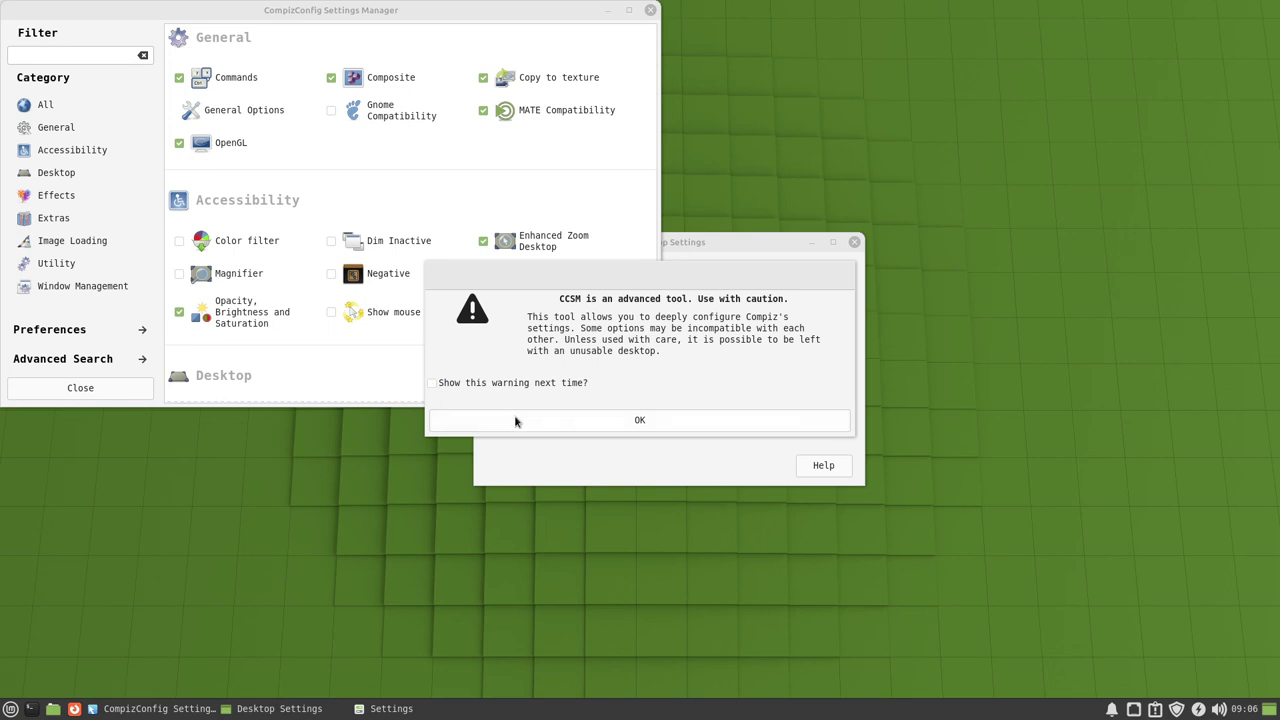
click(516, 422)
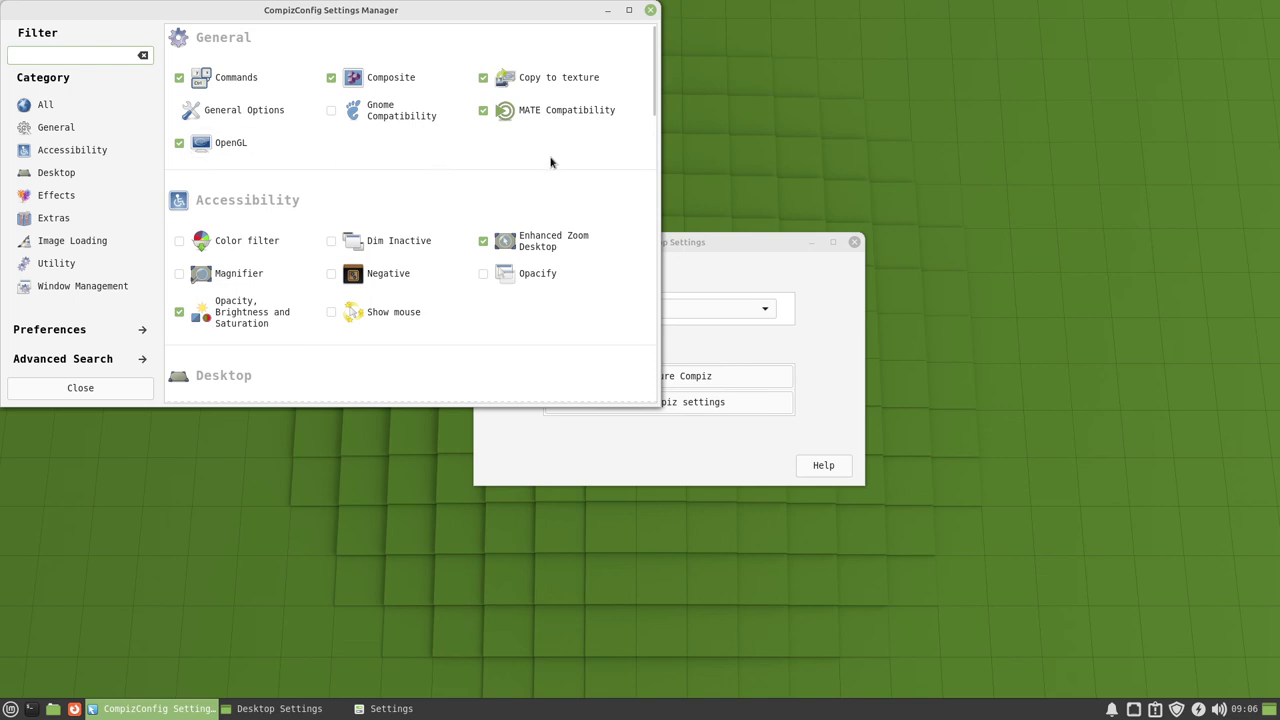
click(650, 12)
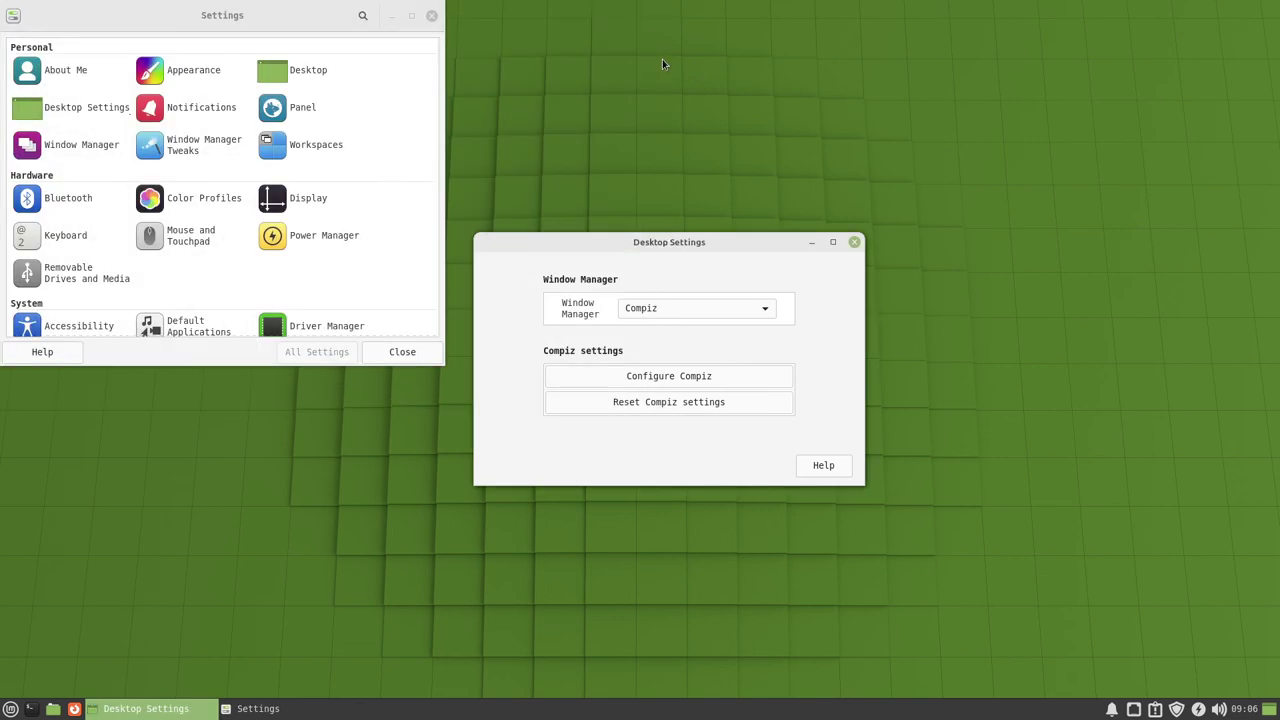
click(408, 354)
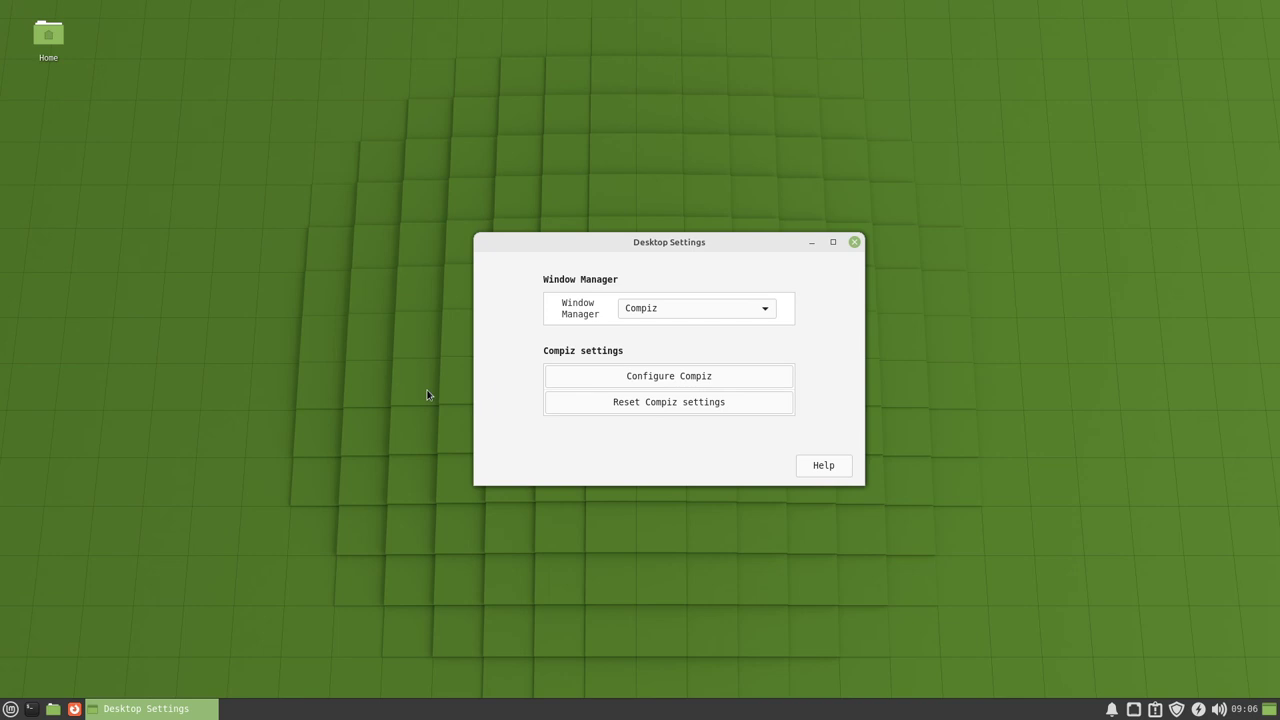
click(854, 242)
- Open Session and Startup and show the list of applications that start automatically
key(super)
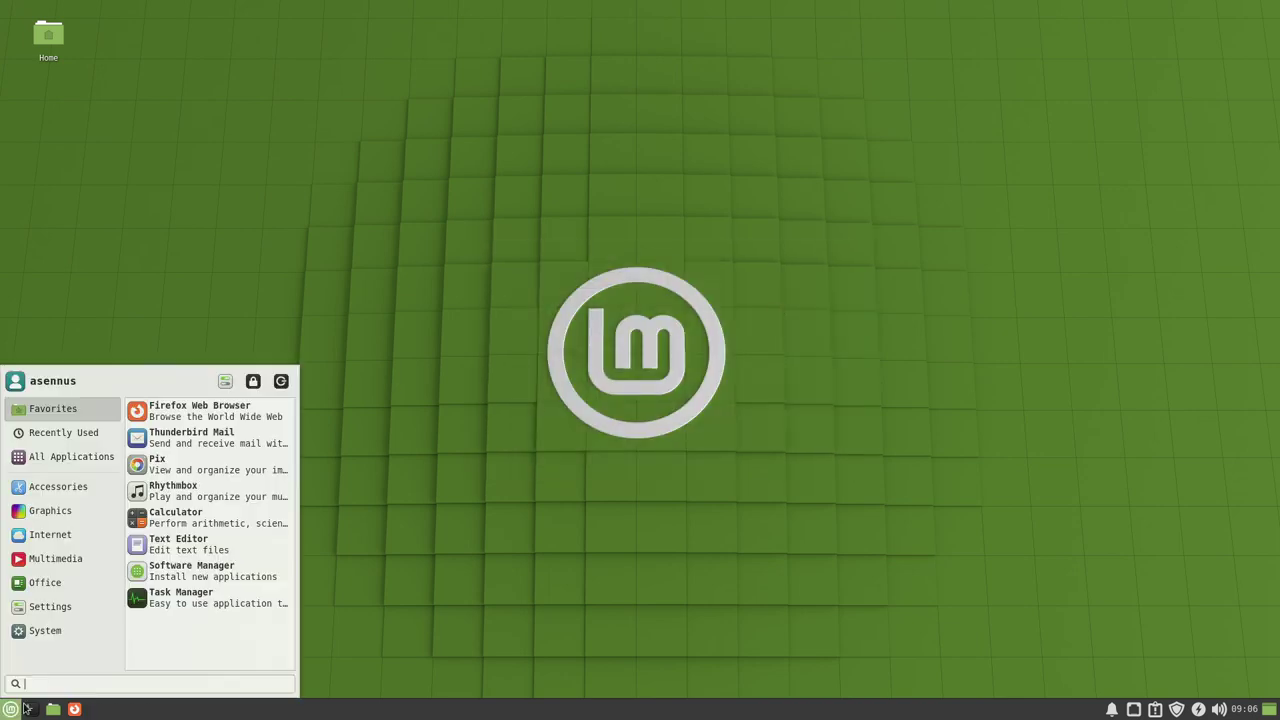
text(startup)
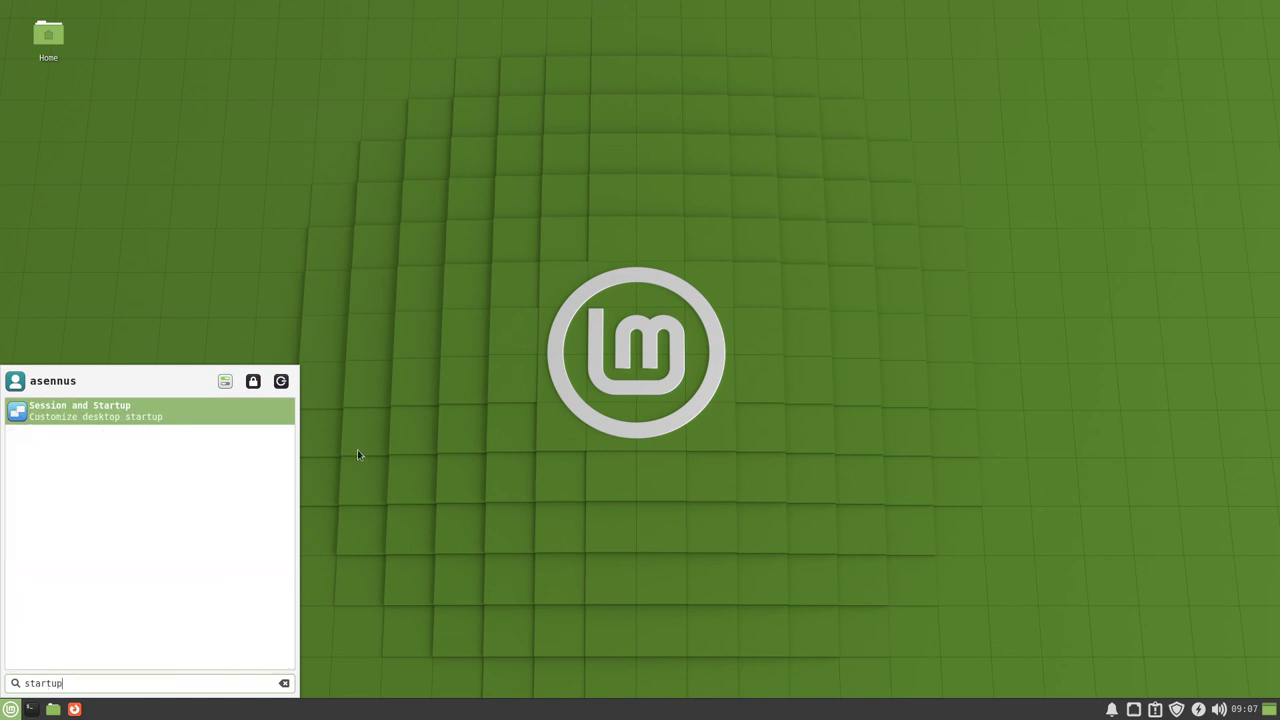
click(178, 418)
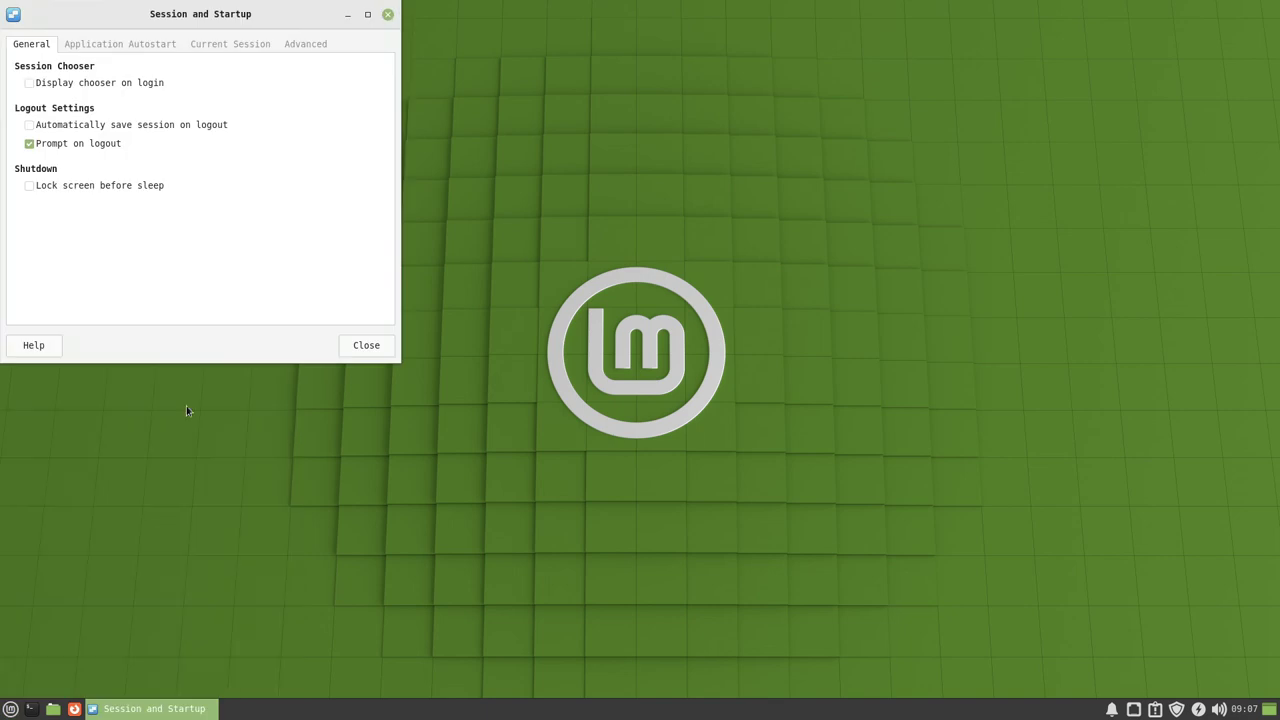
drag(260, 10, 535, 190)
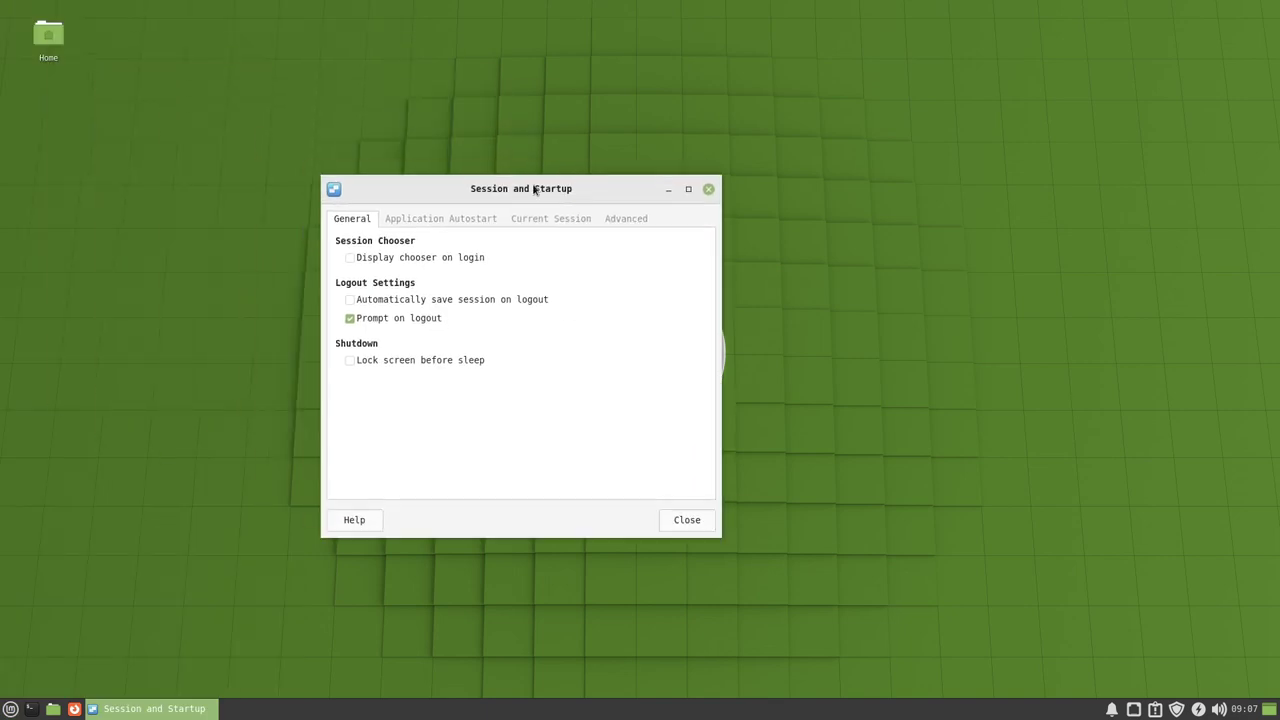
click(448, 222)
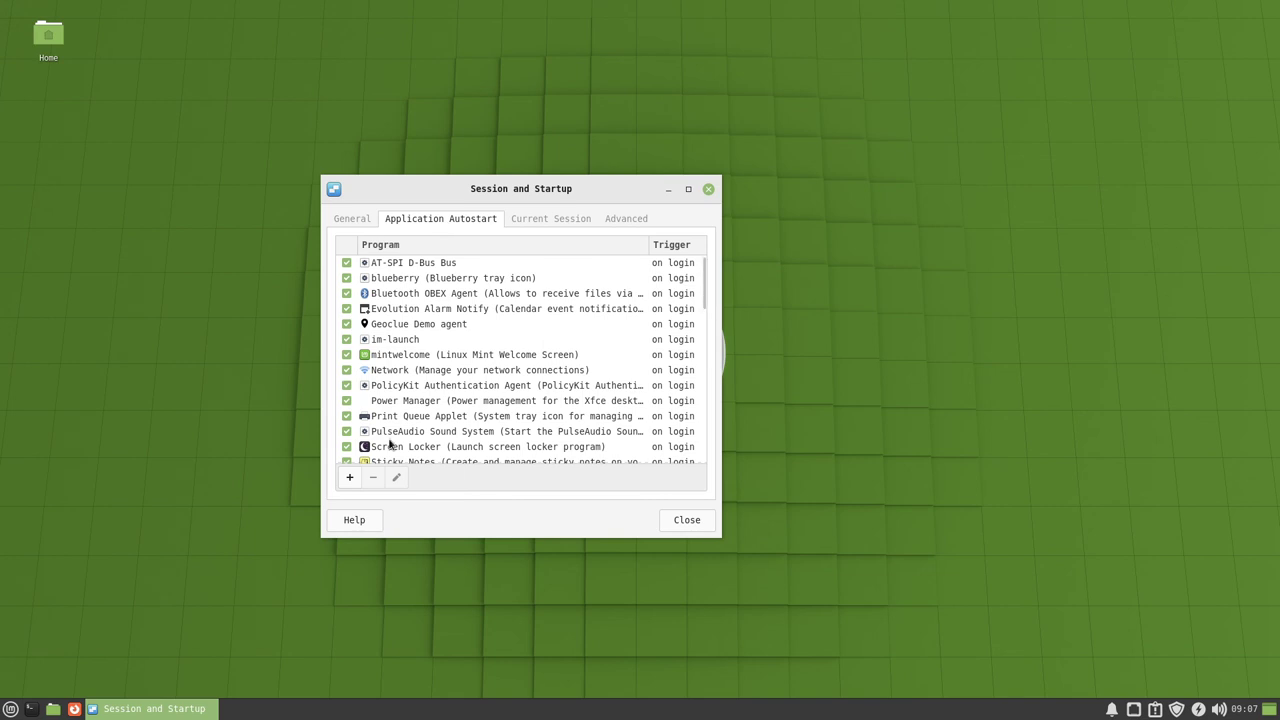
- Add an autostart application named emerald, described as "start emerald", with the command "emerald --replace" triggered on login
click(350, 479)
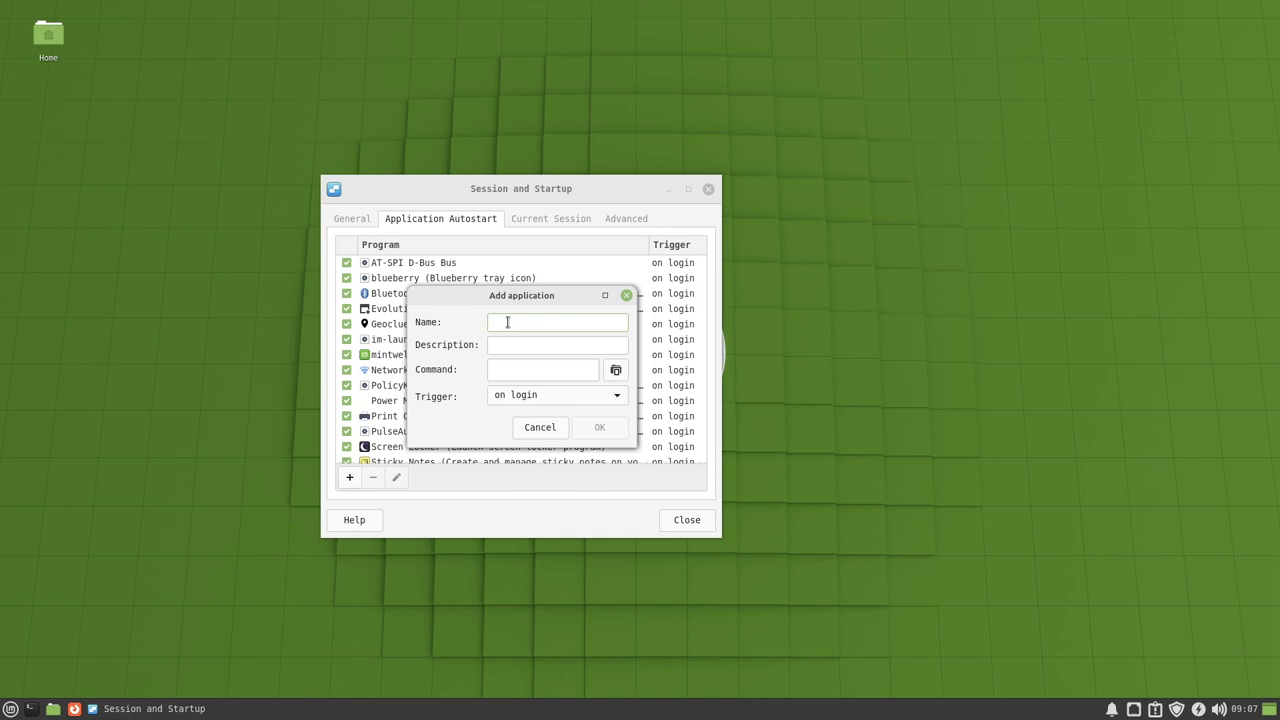
text(emerald)
click(508, 368)
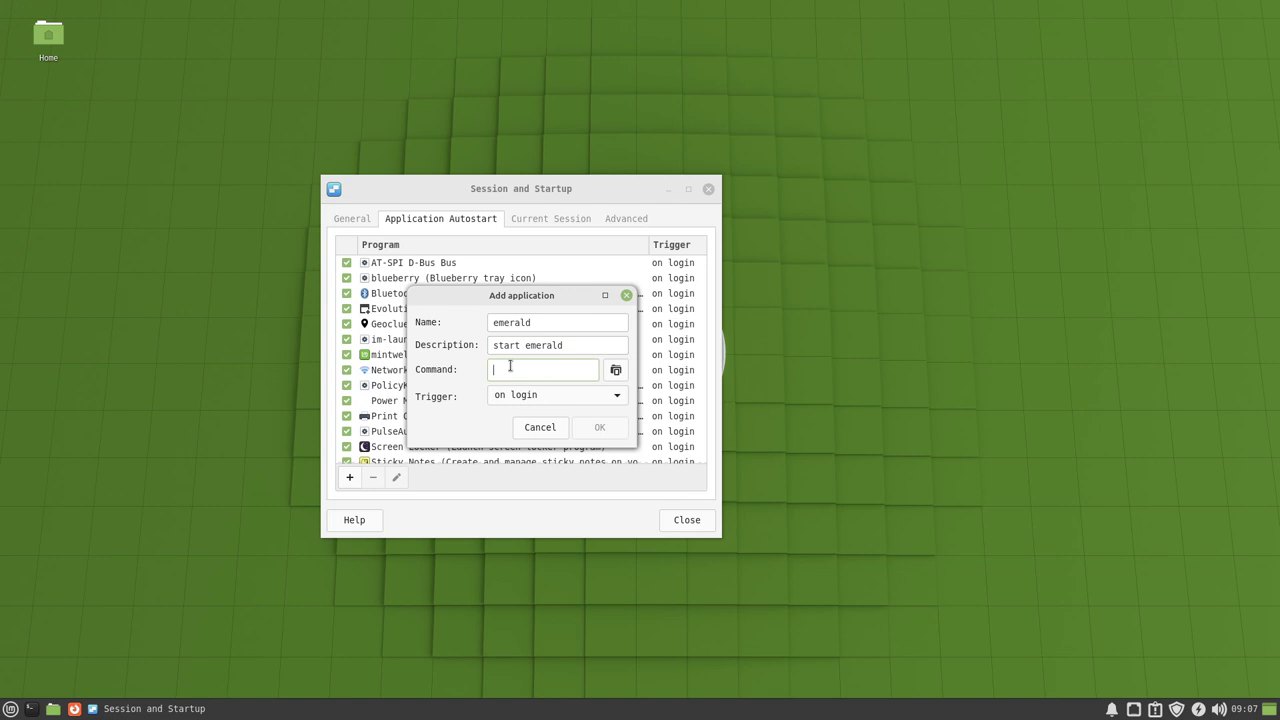
text(e)
text(merald --replace)
click(535, 397)
click(528, 395)
click(598, 429)
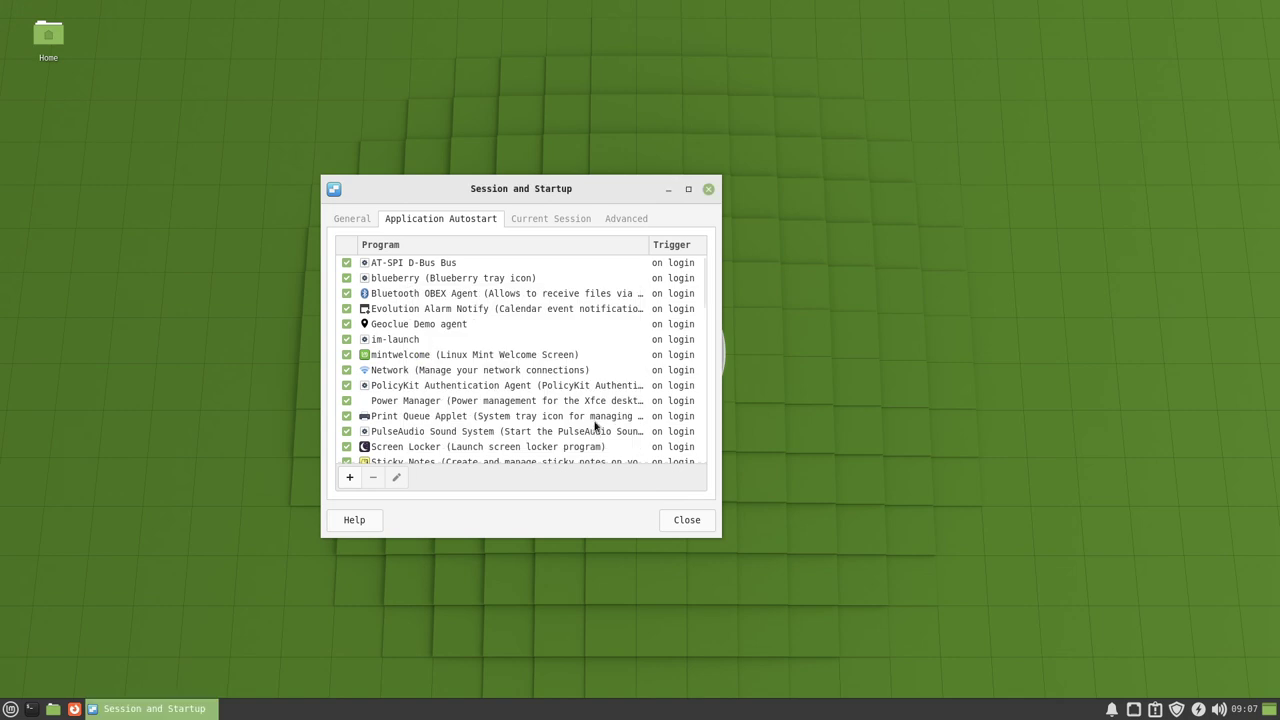
- Check the emerald entry at the end of the autostart list and close Session and Startup
drag(703, 289, 703, 453)
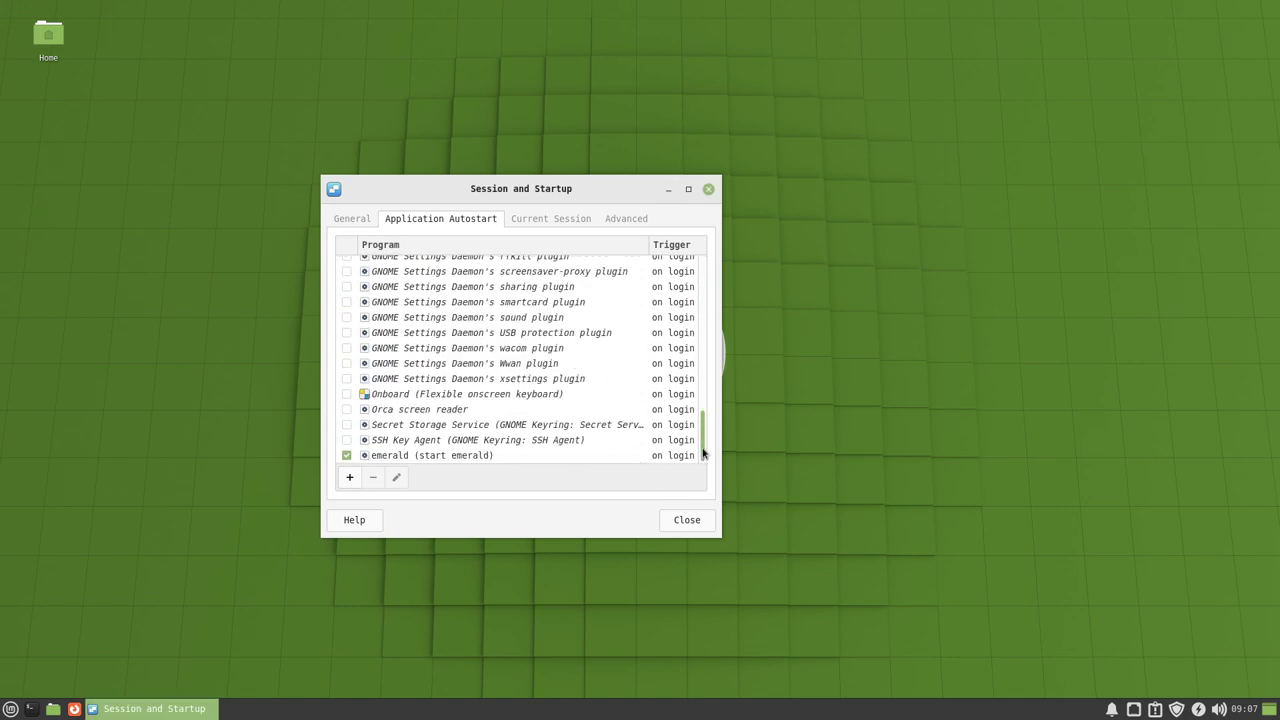
click(447, 455)
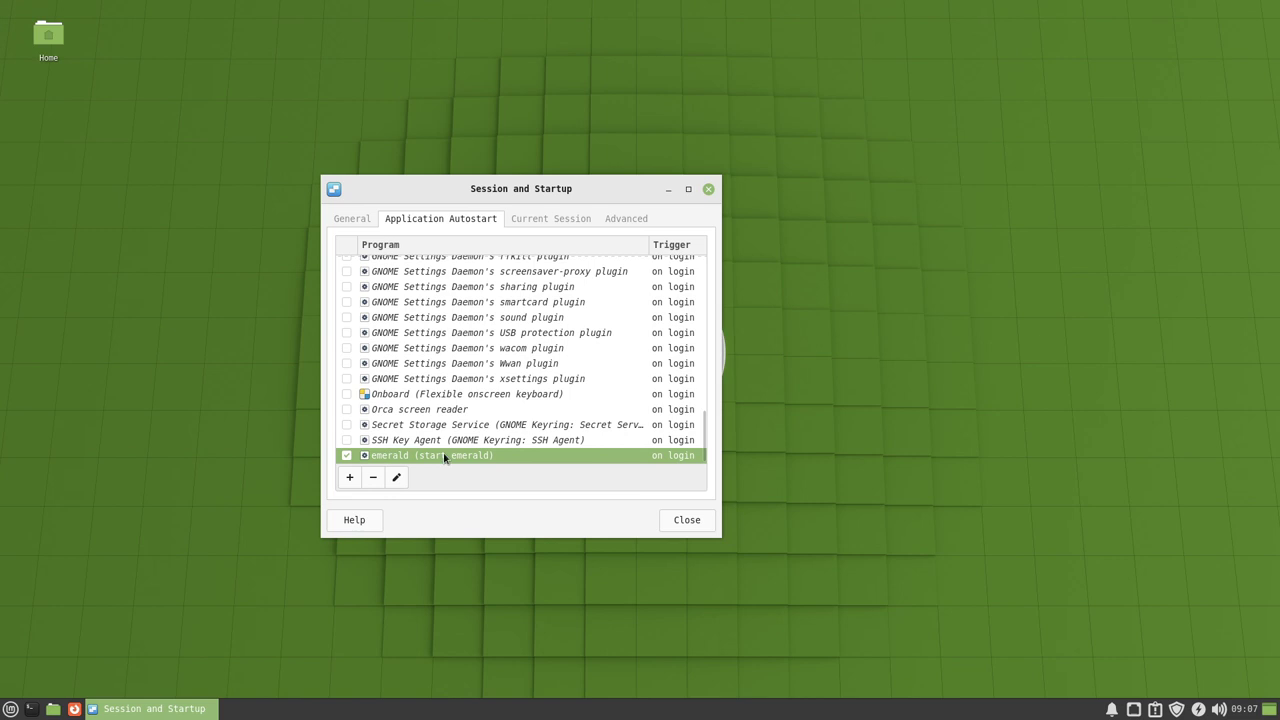
click(686, 521)
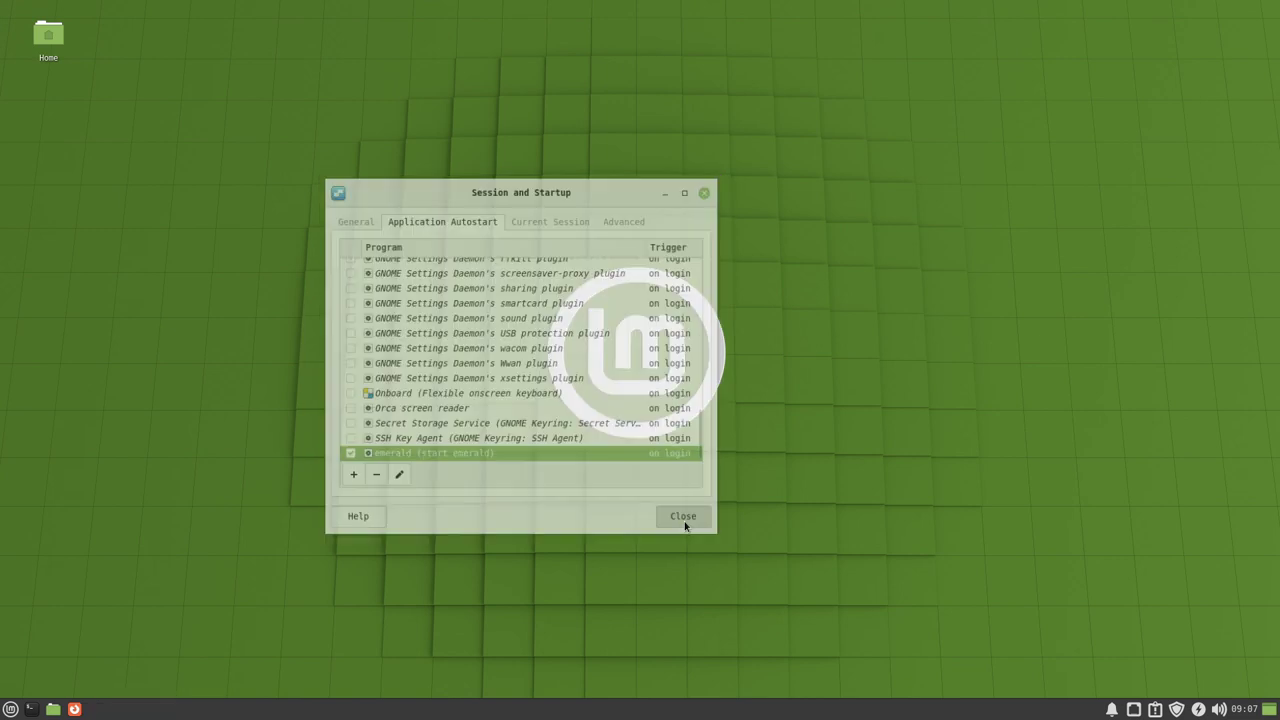
- Open a file manager window and a terminal, reposition them to check their window borders, and close them
click(53, 708)
key(ctrl+alt+t)
drag(270, 10, 650, 239)
drag(214, 10, 260, 186)
drag(522, 241, 736, 207)
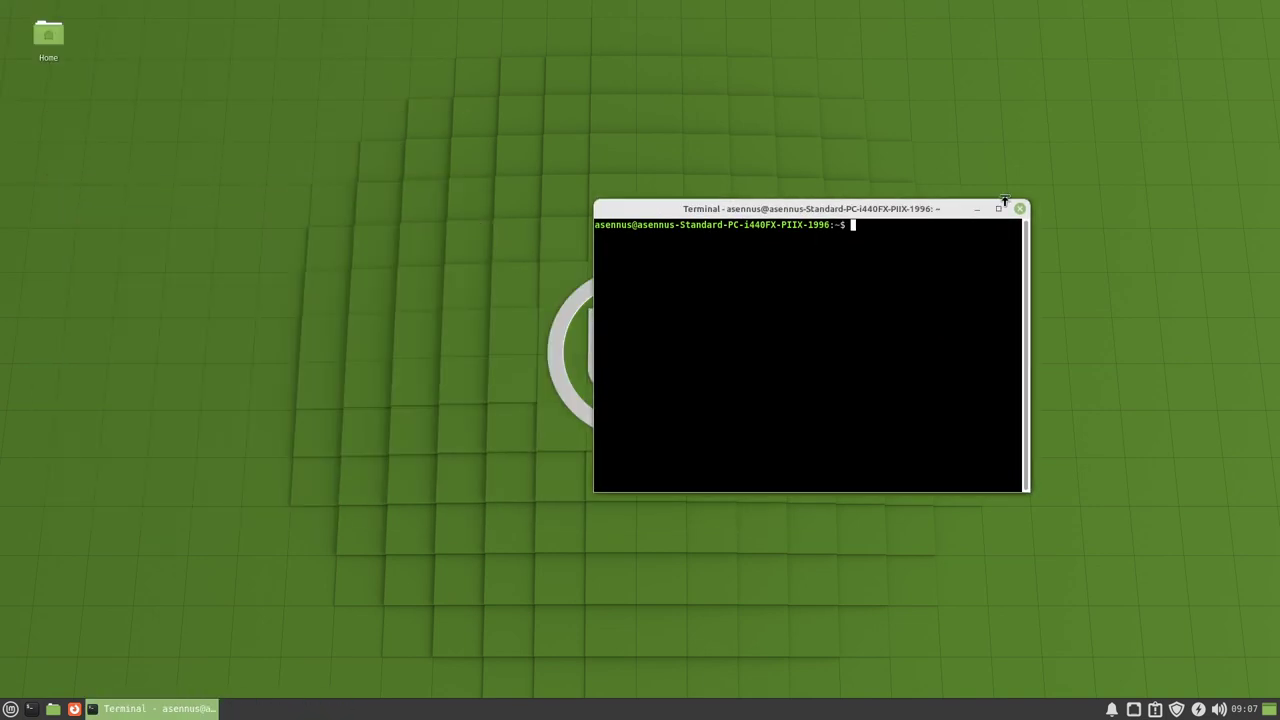
click(1019, 208)
- Log out of the desktop session and log back in by entering the account password
key(super)
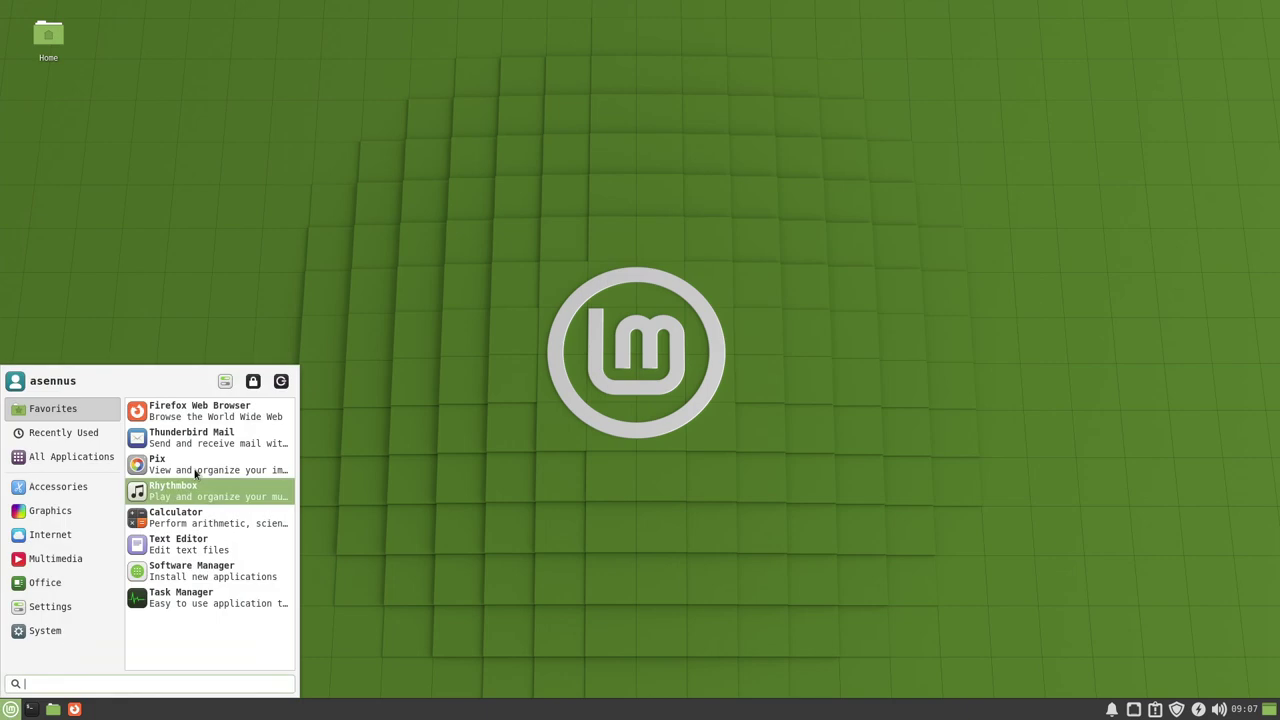
click(283, 377)
click(554, 311)
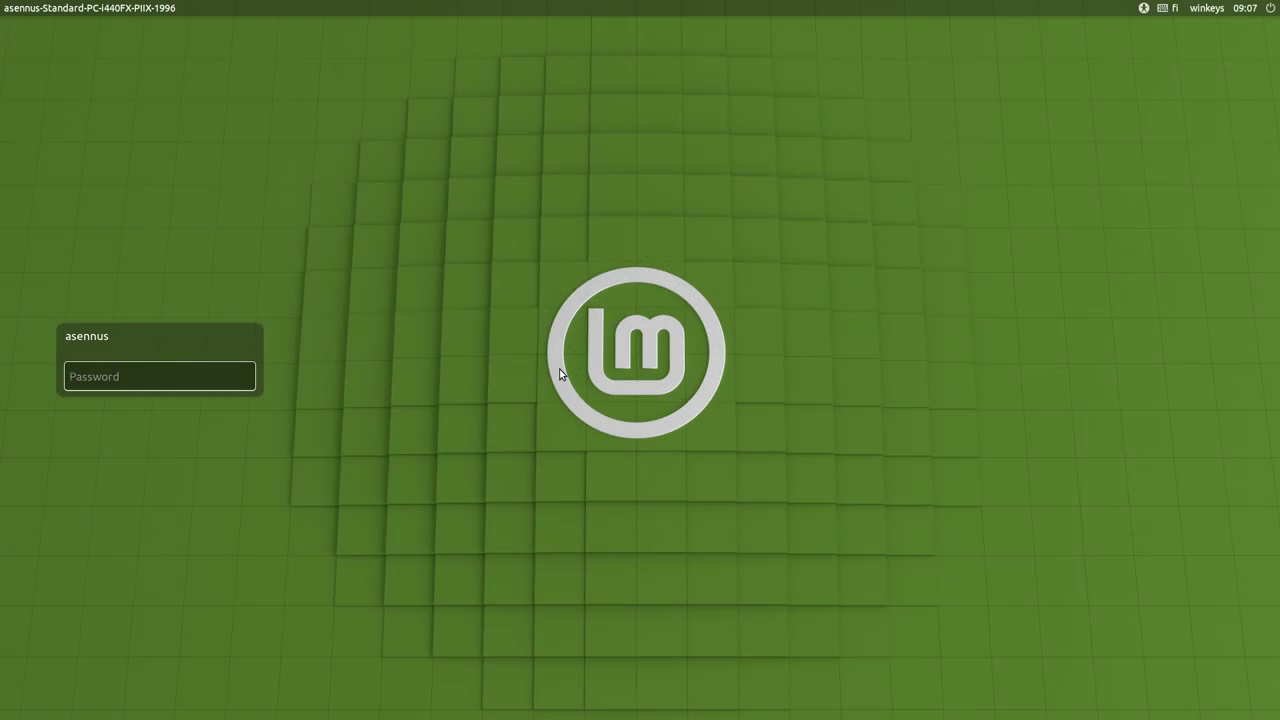
text(••••••••)
key(Return)
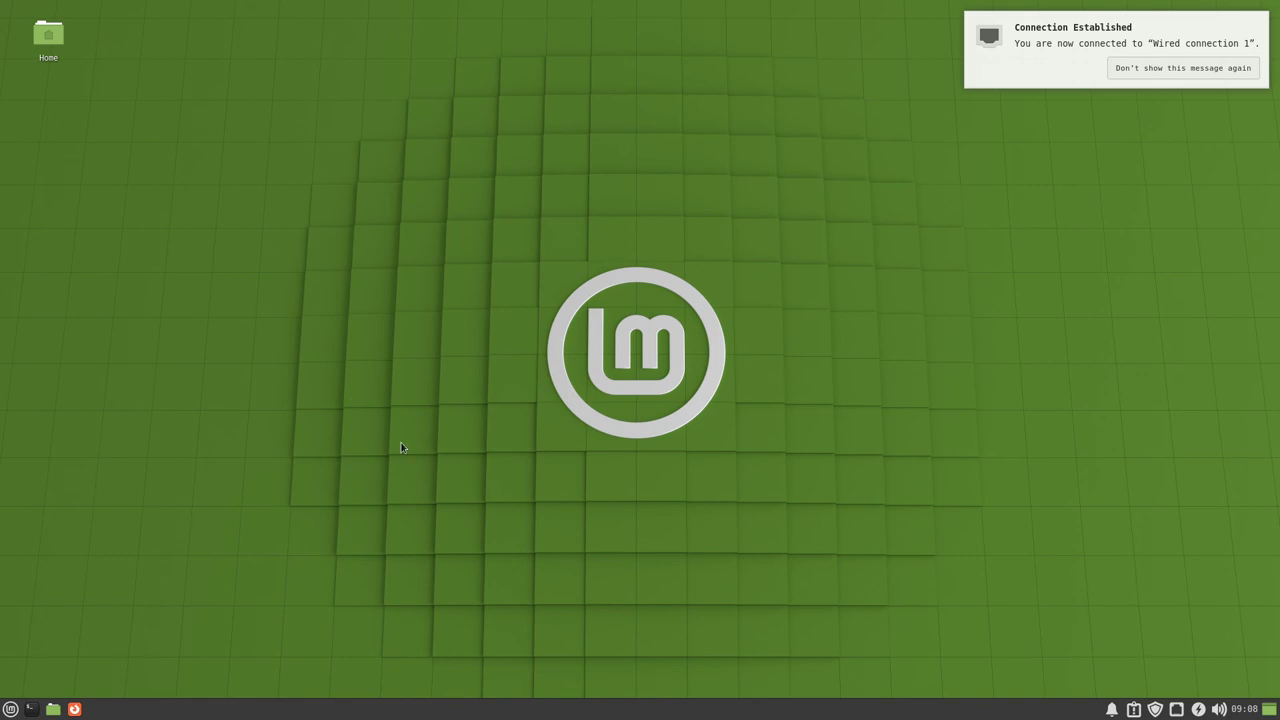
- Open the home folder and a terminal window and arrange them side by side on the desktop
click(53, 708)
click(31, 708)
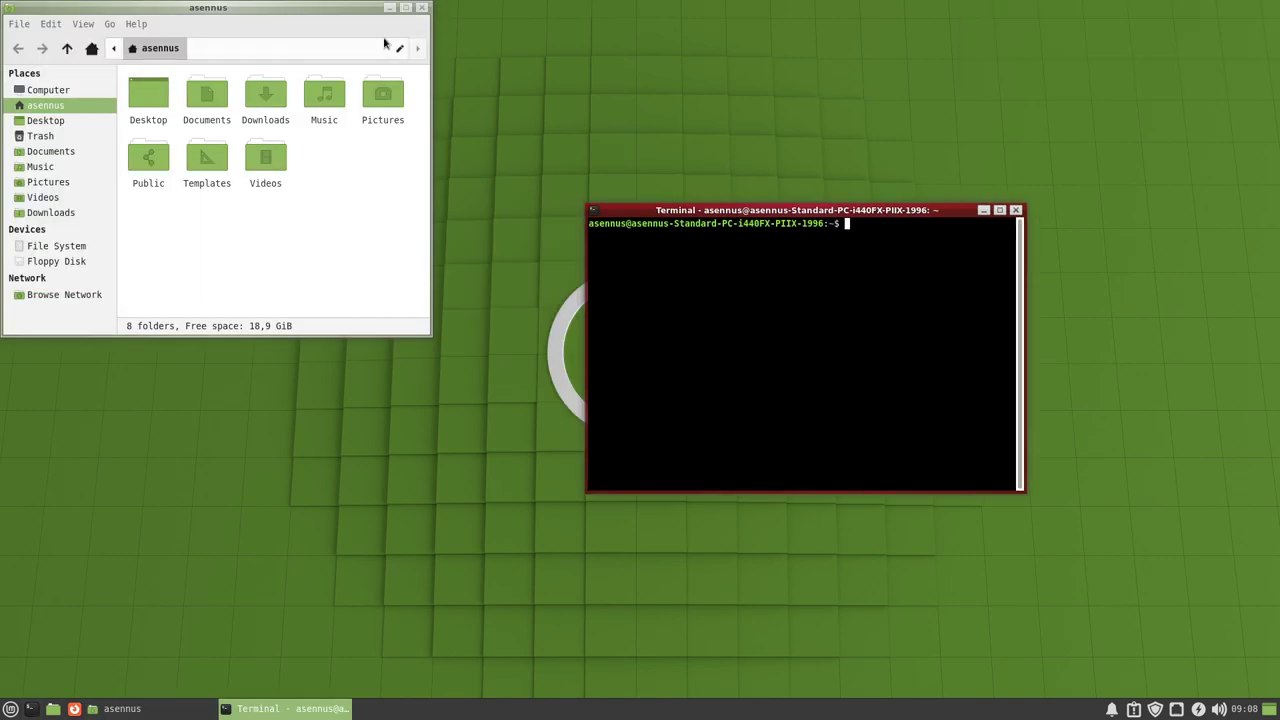
drag(362, 14, 452, 272)
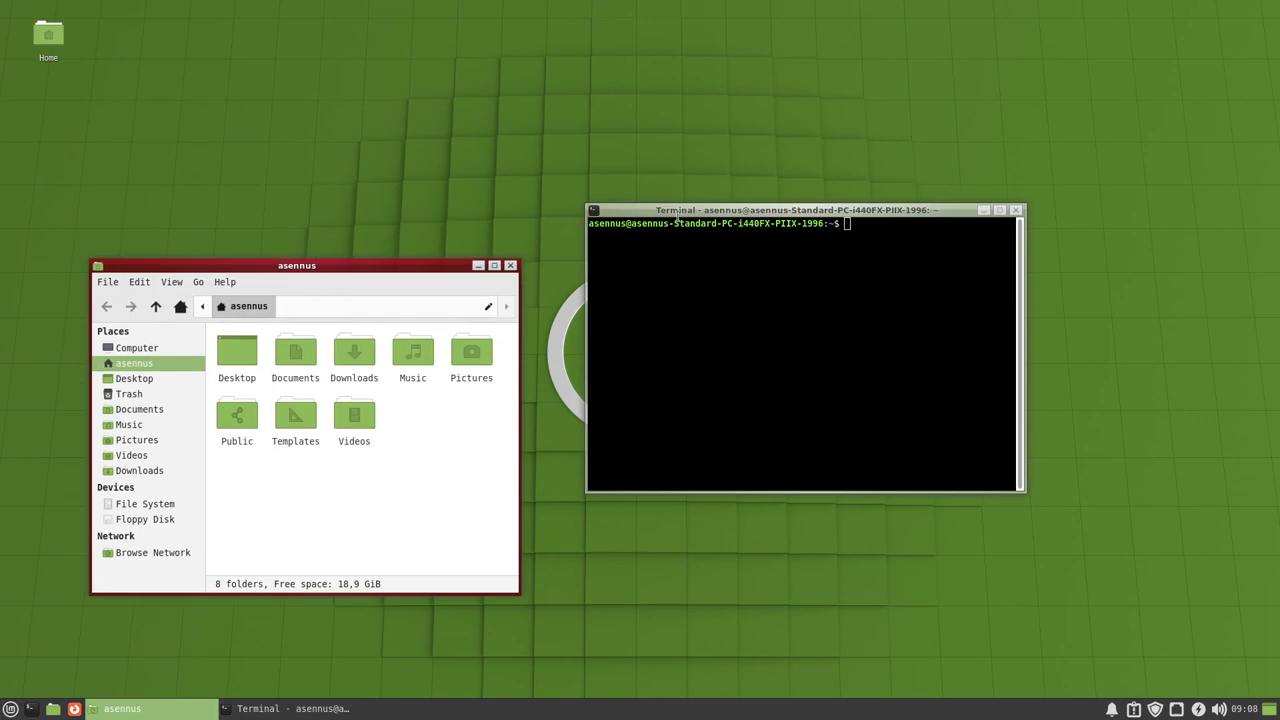
drag(678, 214, 696, 241)
drag(443, 280, 453, 260)
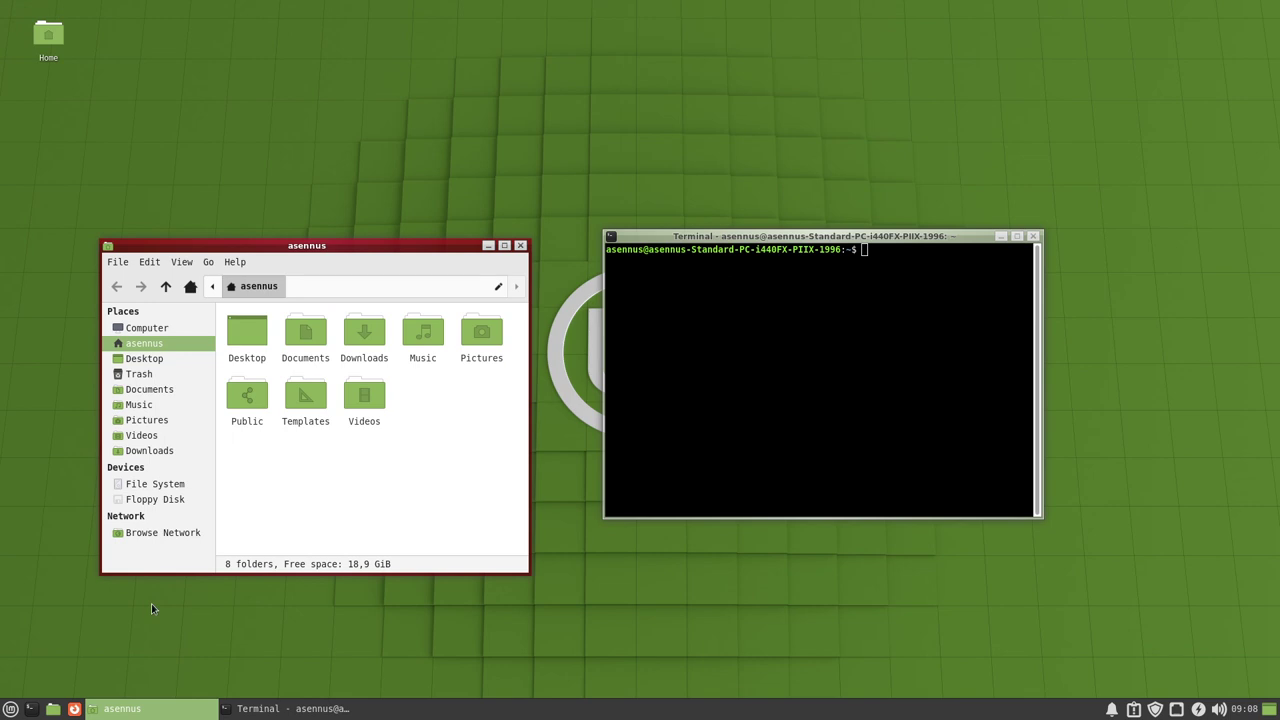
- Launch Emerald Theme Manager and move the terminal and home folder windows clear of it, leaving the theme manager active
click(10, 708)
text(emerald)
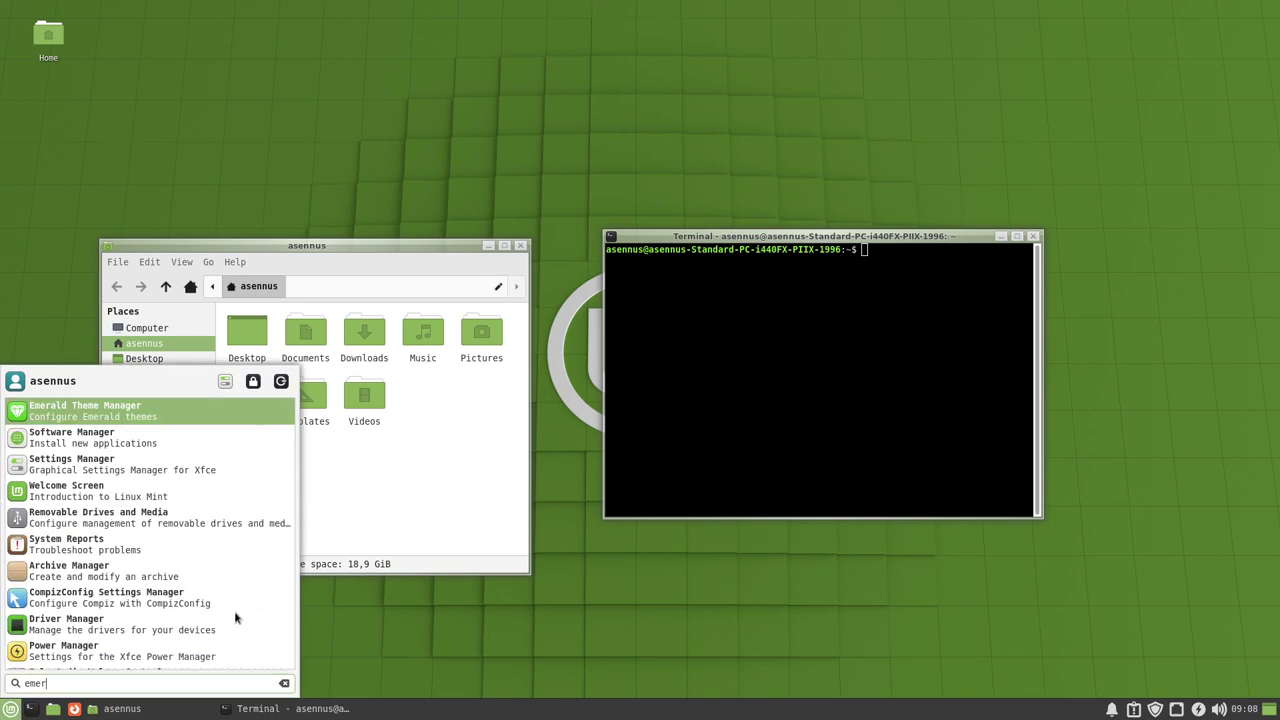
click(177, 419)
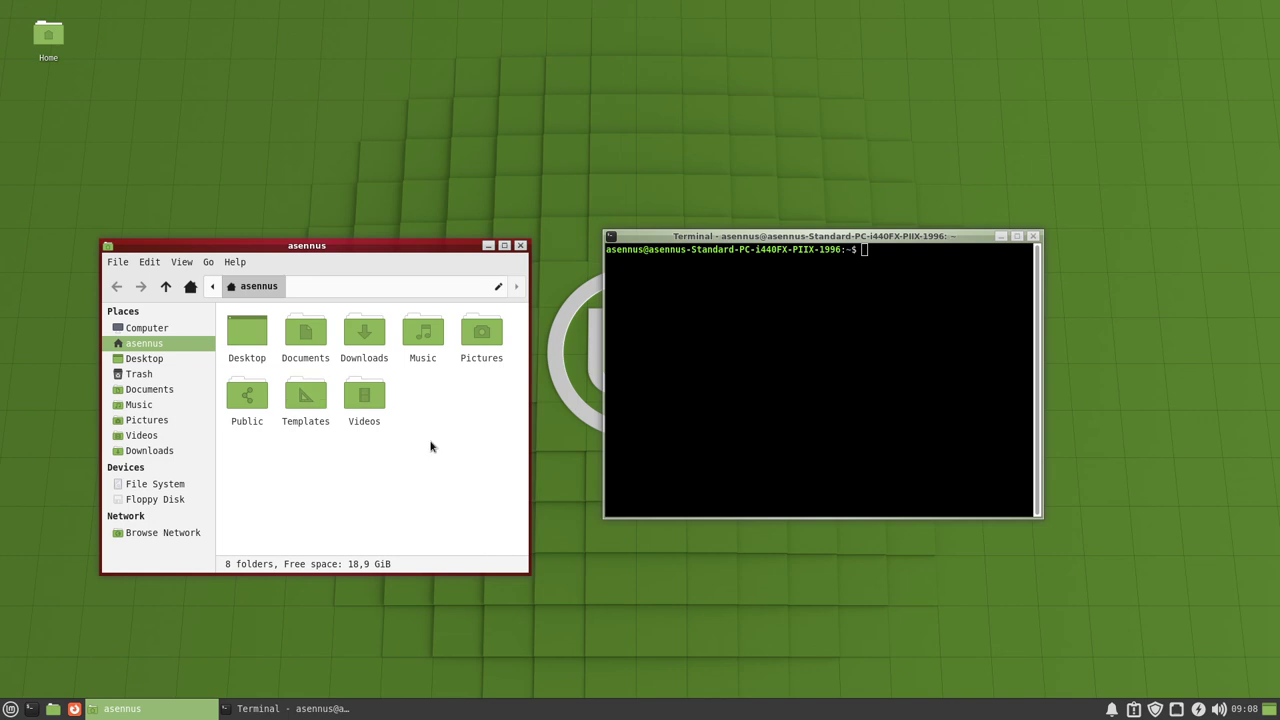
drag(831, 253, 1015, 286)
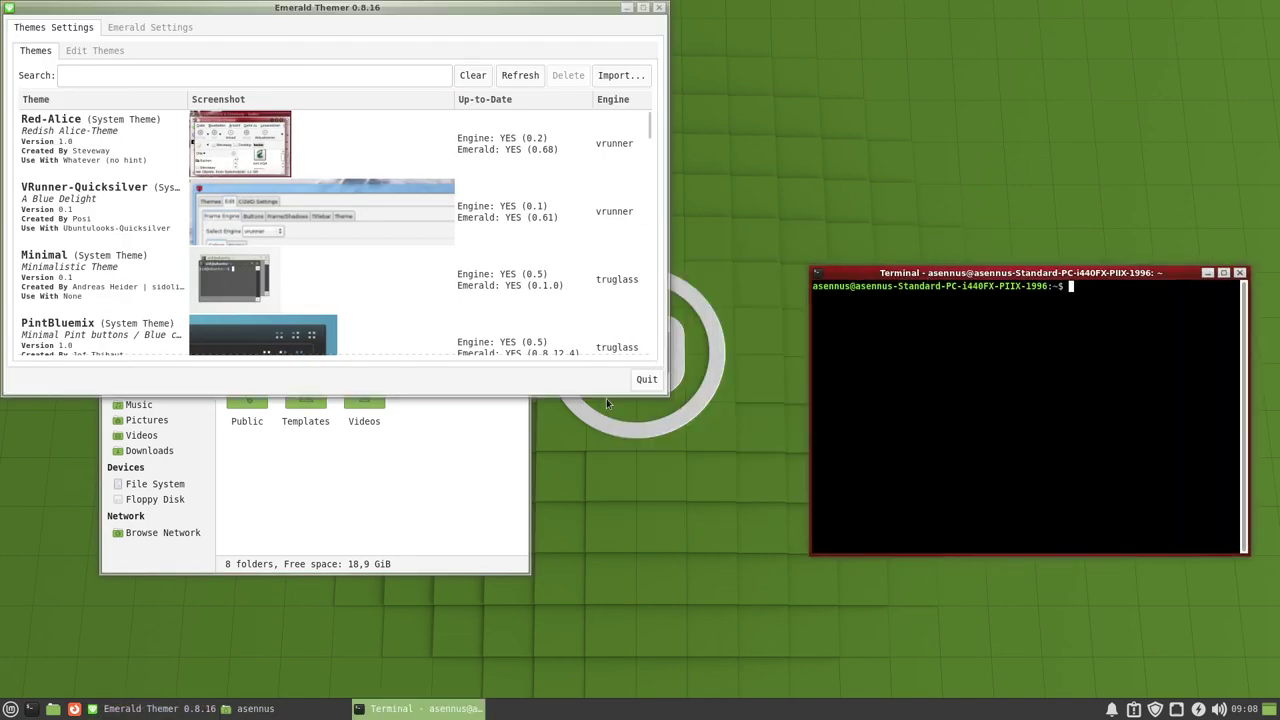
click(497, 455)
drag(408, 253, 624, 433)
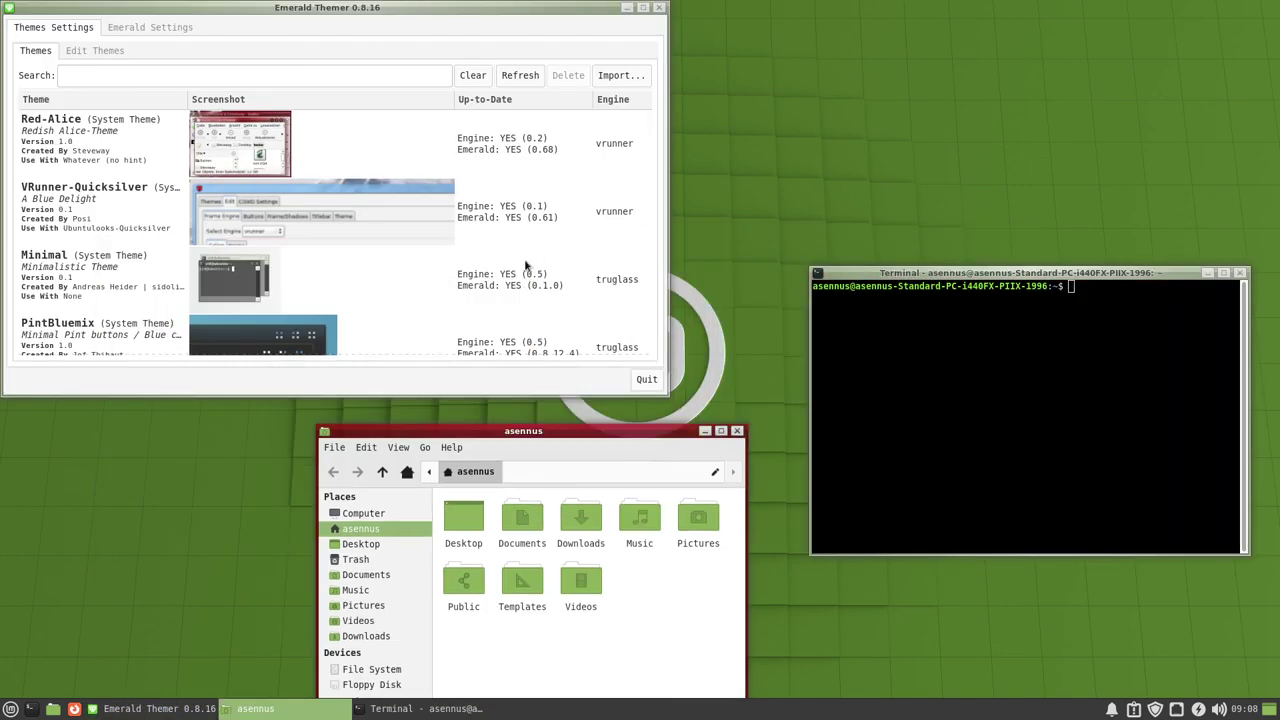
click(458, 36)
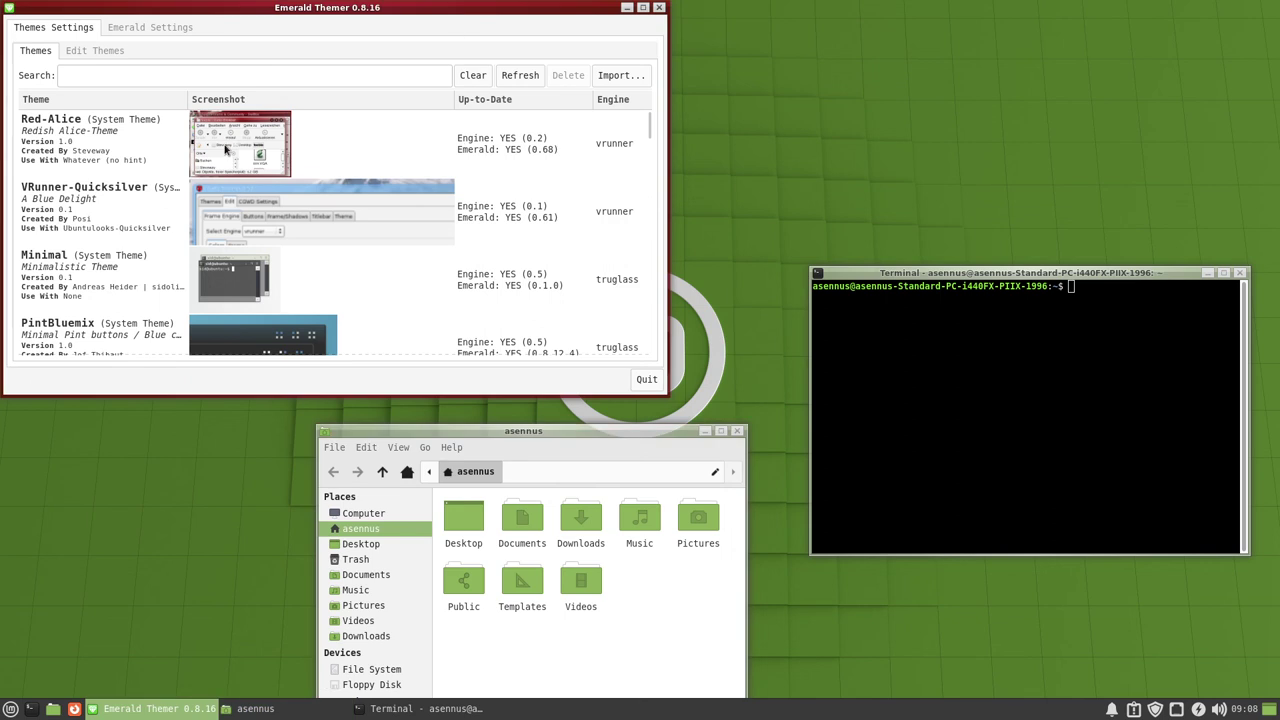
- Try the VRunner-Quicksilver, Minimal, PintBluemix and Rezlooks-Candy-1pxb themes one after another on the open windows
click(248, 203)
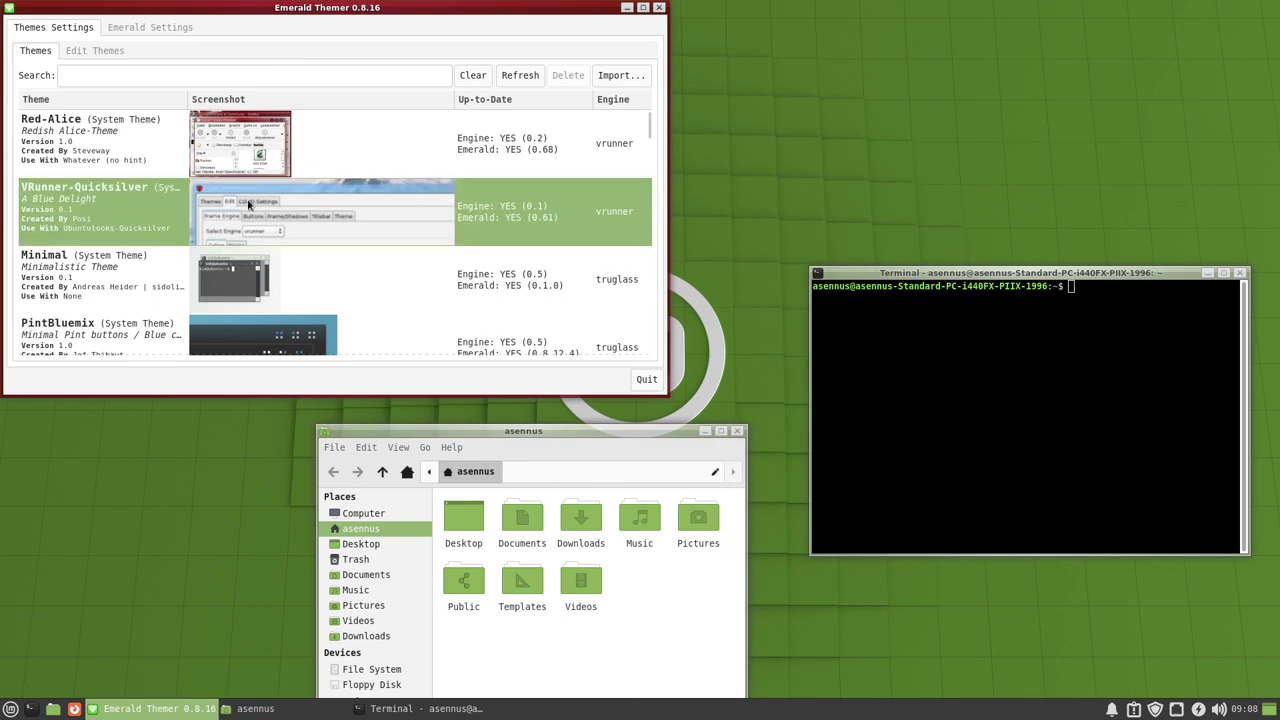
click(296, 278)
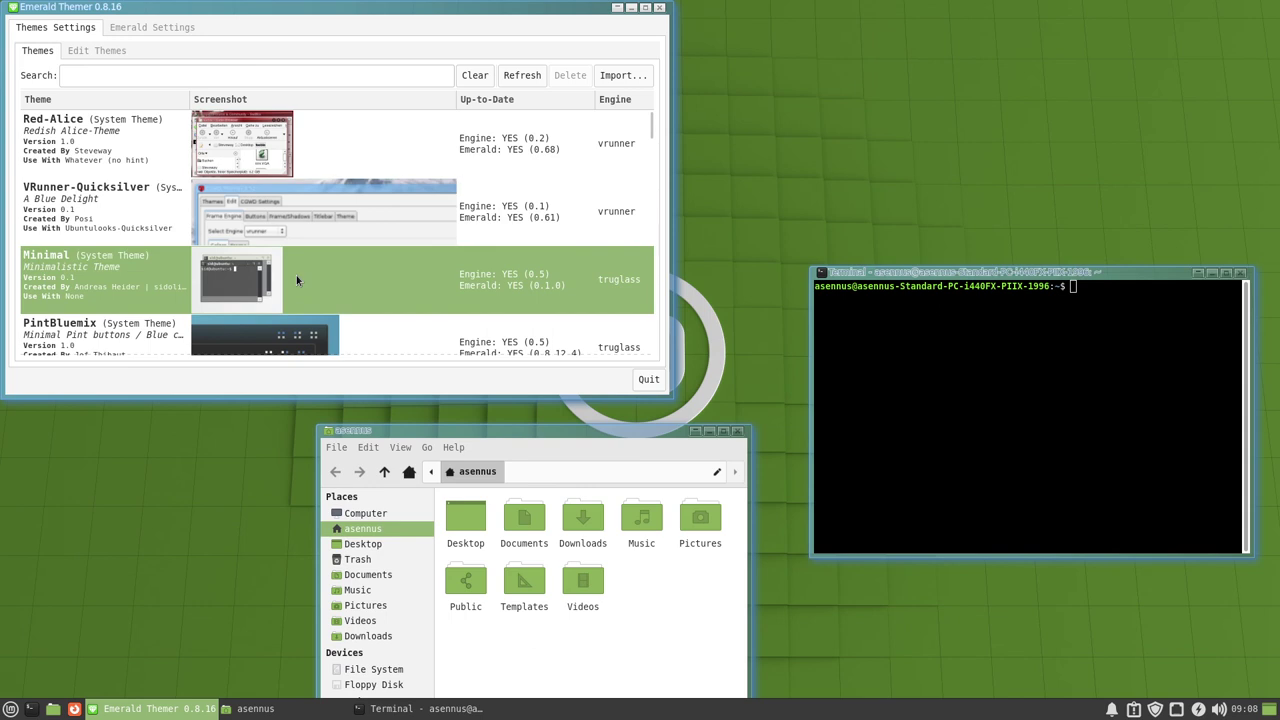
scroll(296, 275, down, 1)
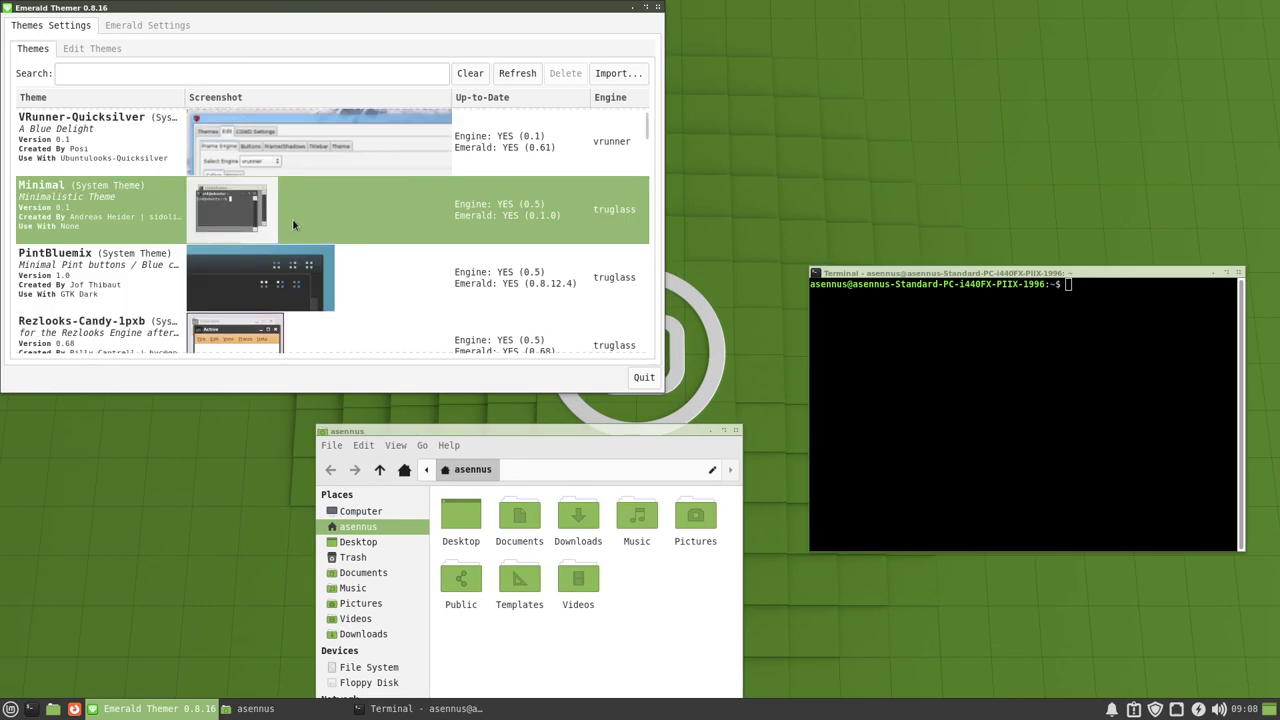
scroll(292, 218, down, 3)
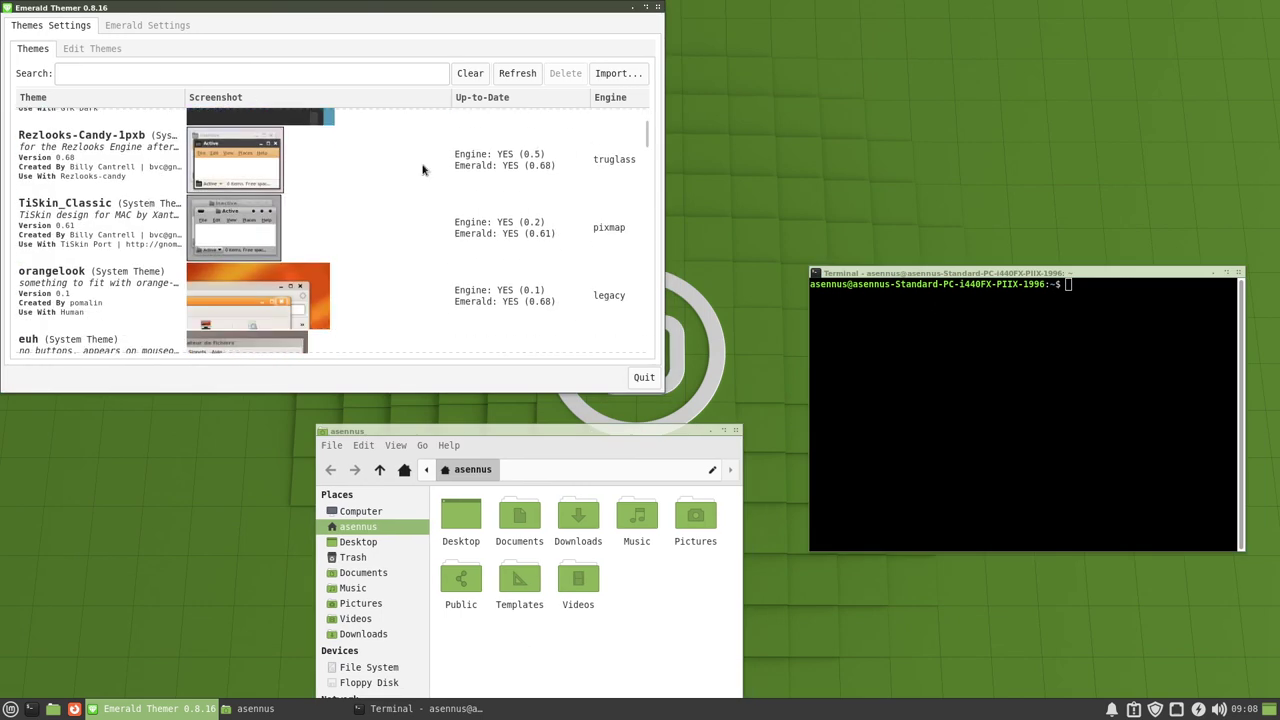
scroll(646, 137, up, 2)
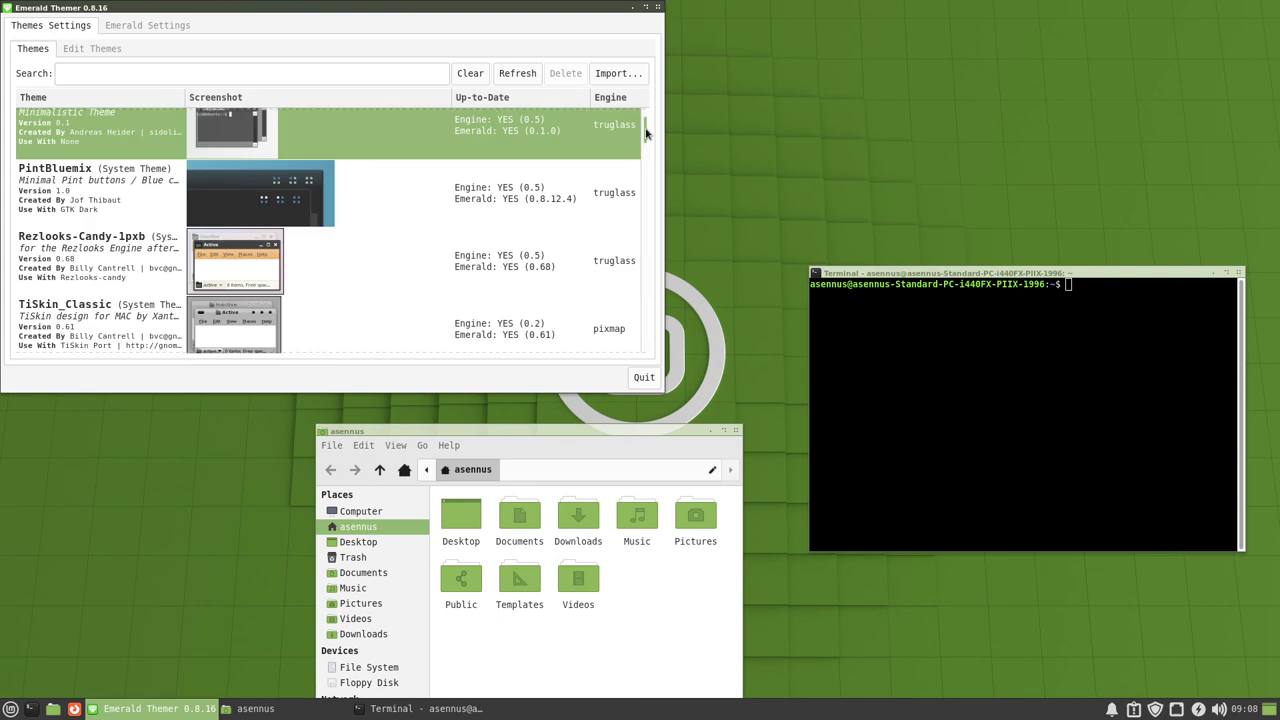
click(186, 190)
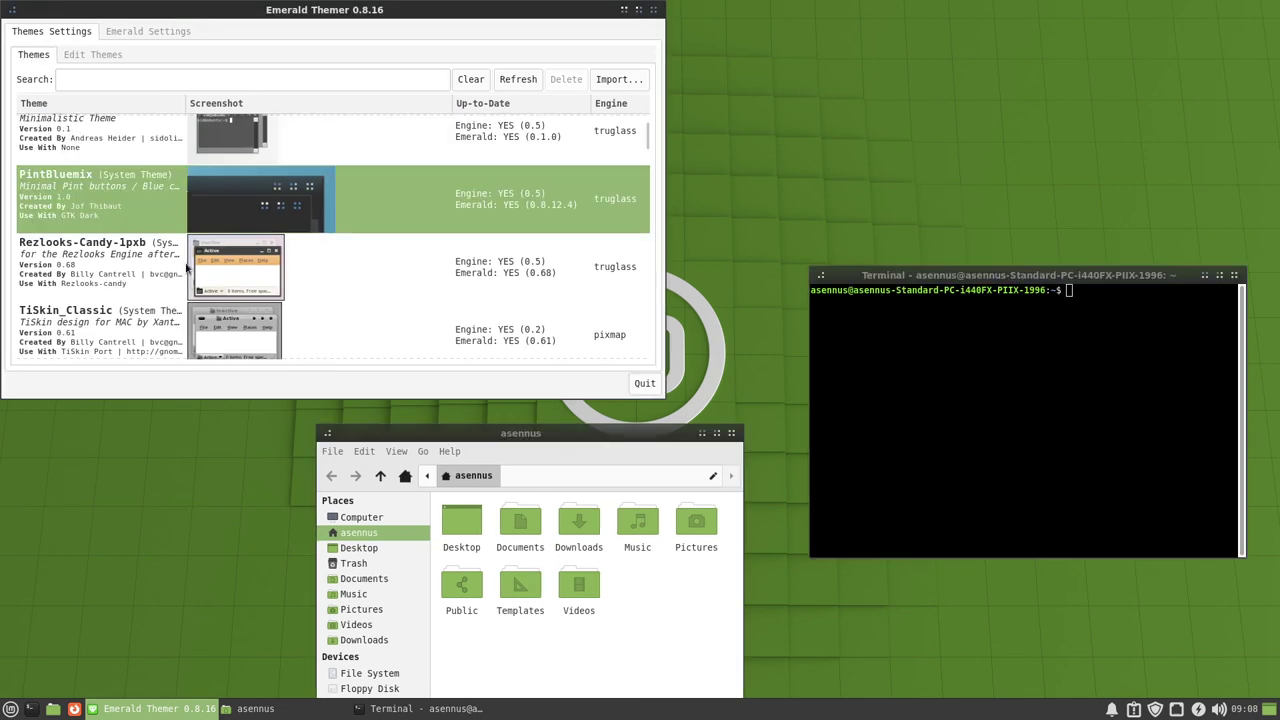
click(186, 268)
- Try the TiSkin_Classic, orangelook and euh themes one after another
scroll(186, 268, down, 2)
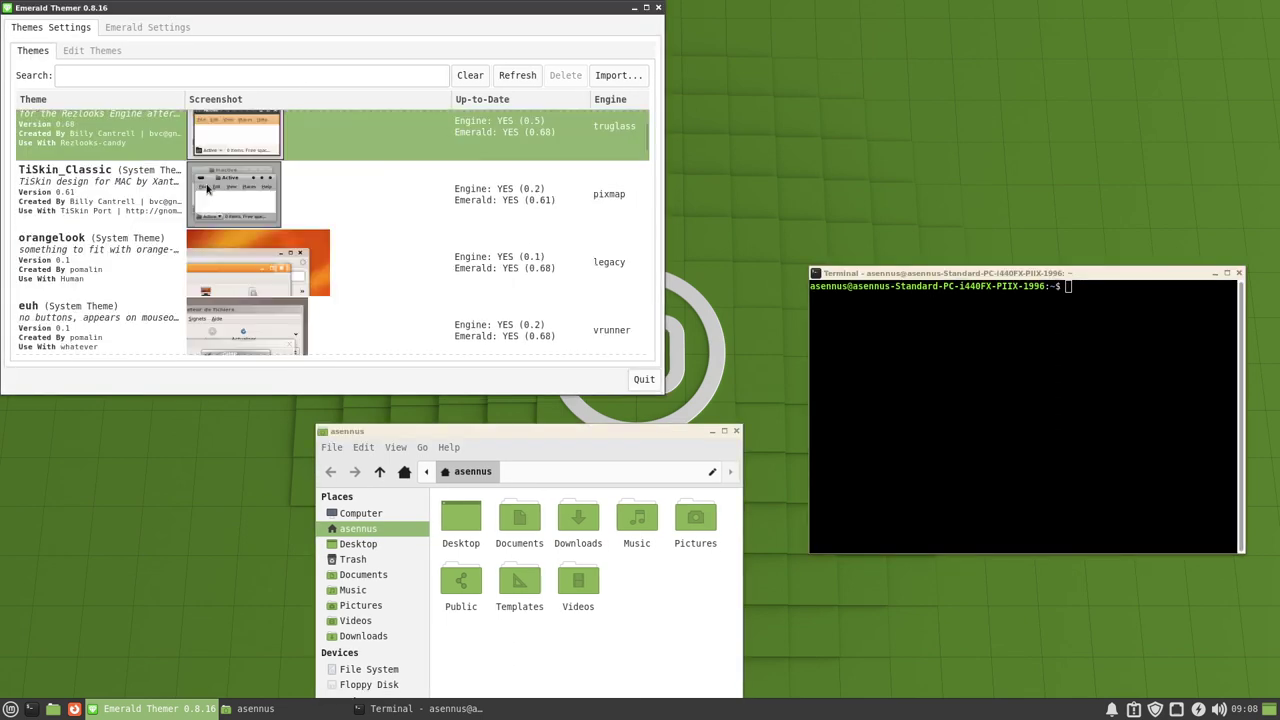
click(208, 180)
scroll(208, 180, down, 3)
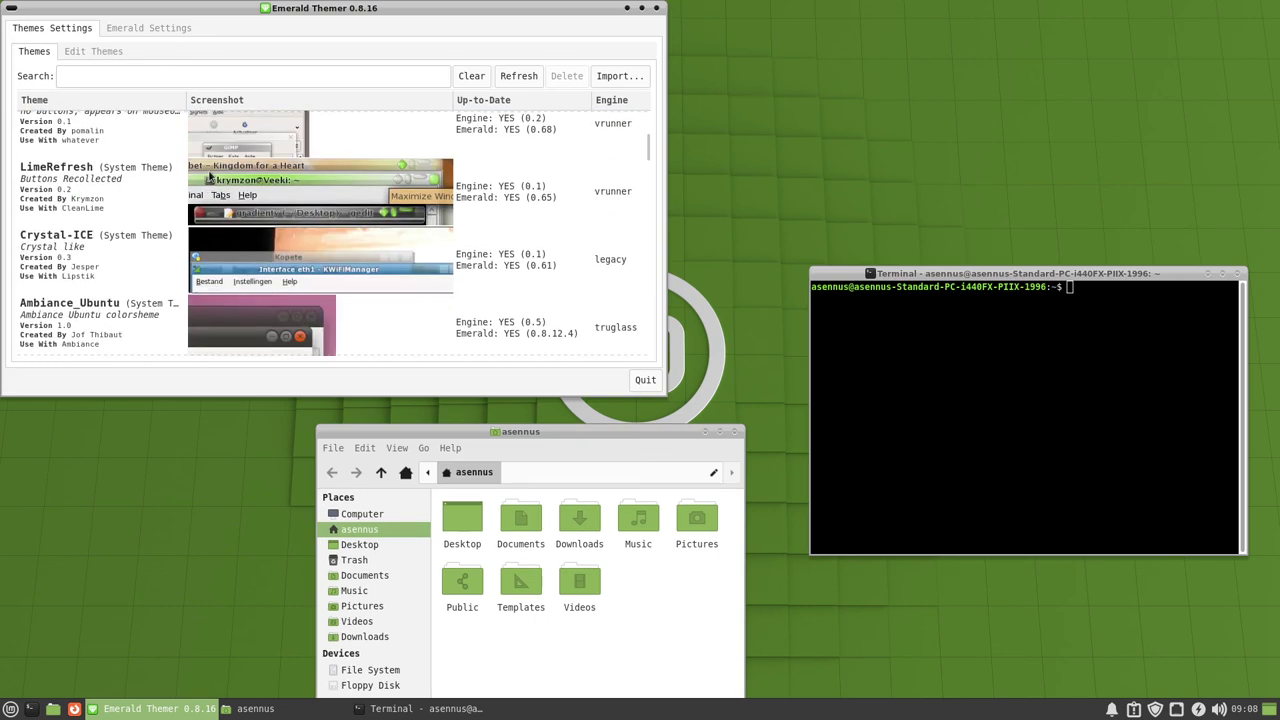
scroll(215, 174, up, 2)
click(213, 185)
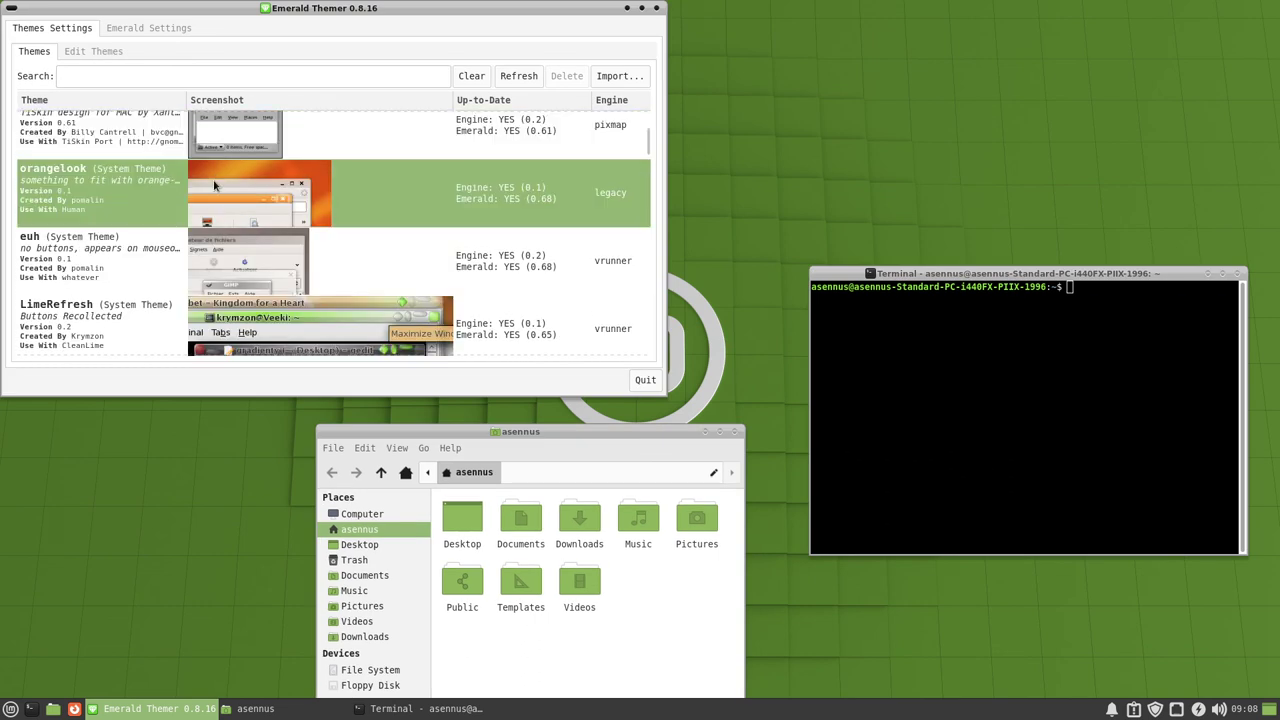
click(213, 258)
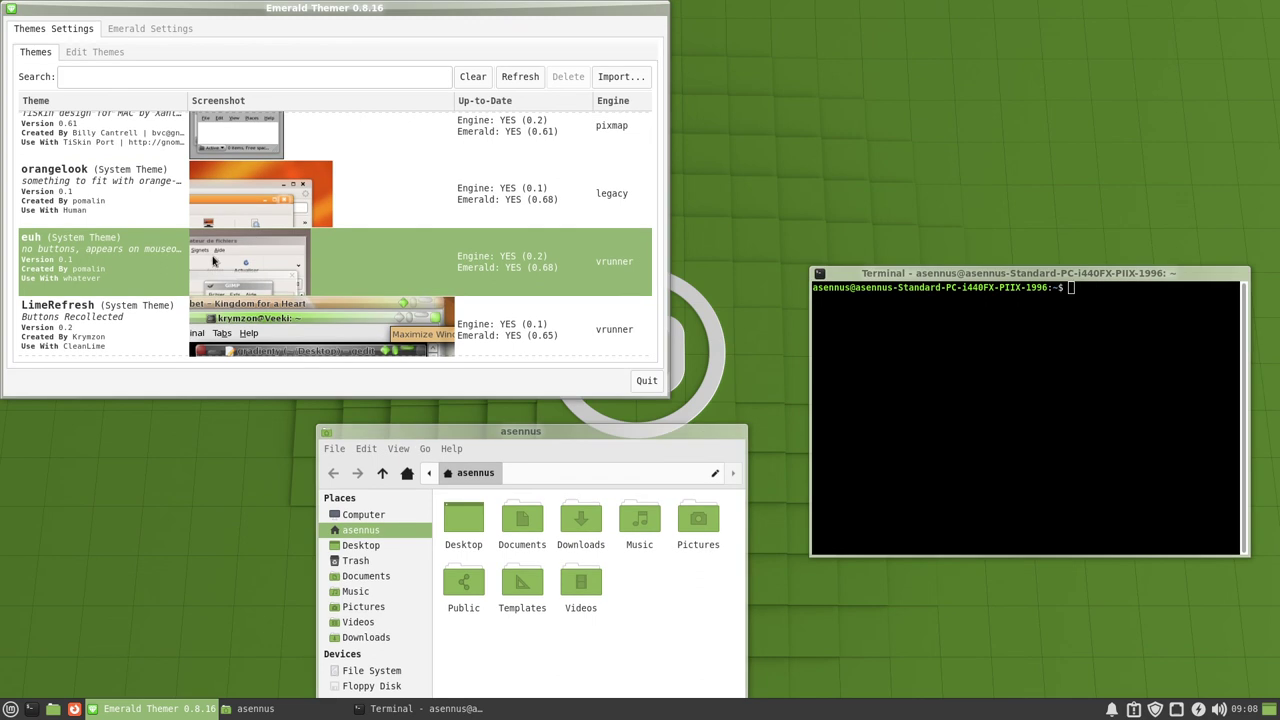
- Move the theme manager window away from the screen corner and try the LimeRefresh and Crystal-ICE themes
drag(481, 6, 523, 24)
scroll(355, 252, down, 2)
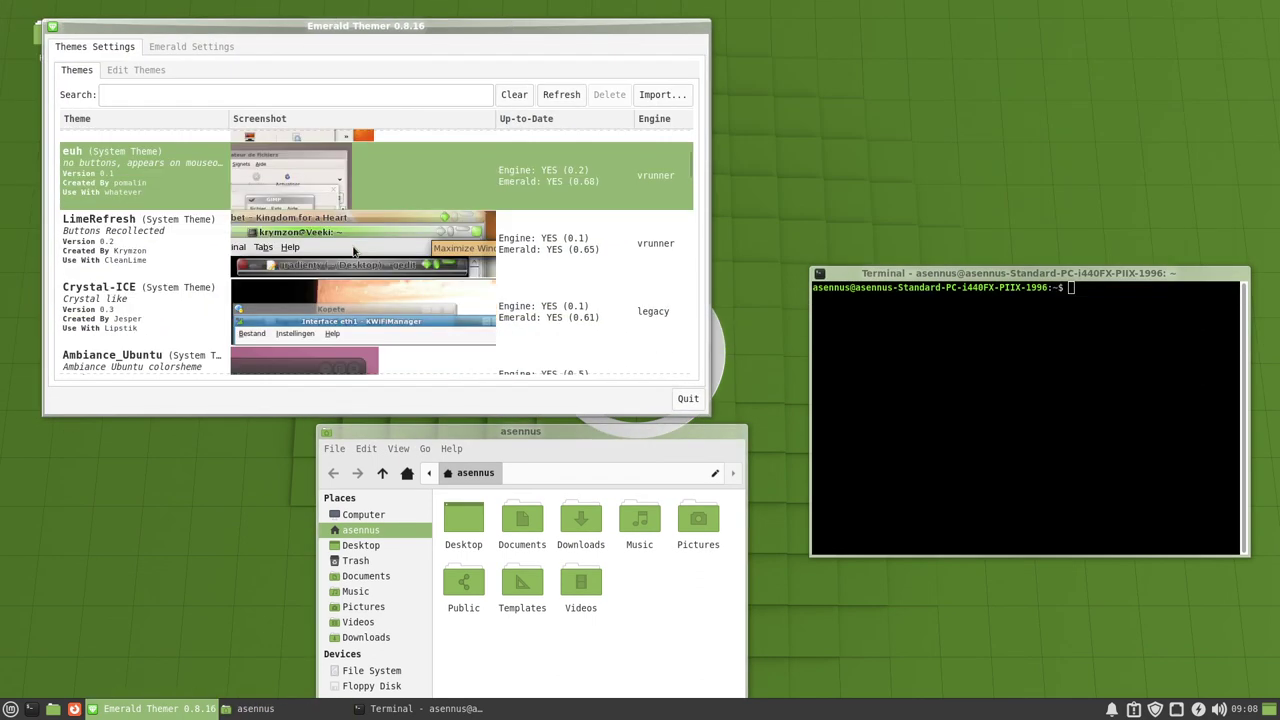
click(291, 247)
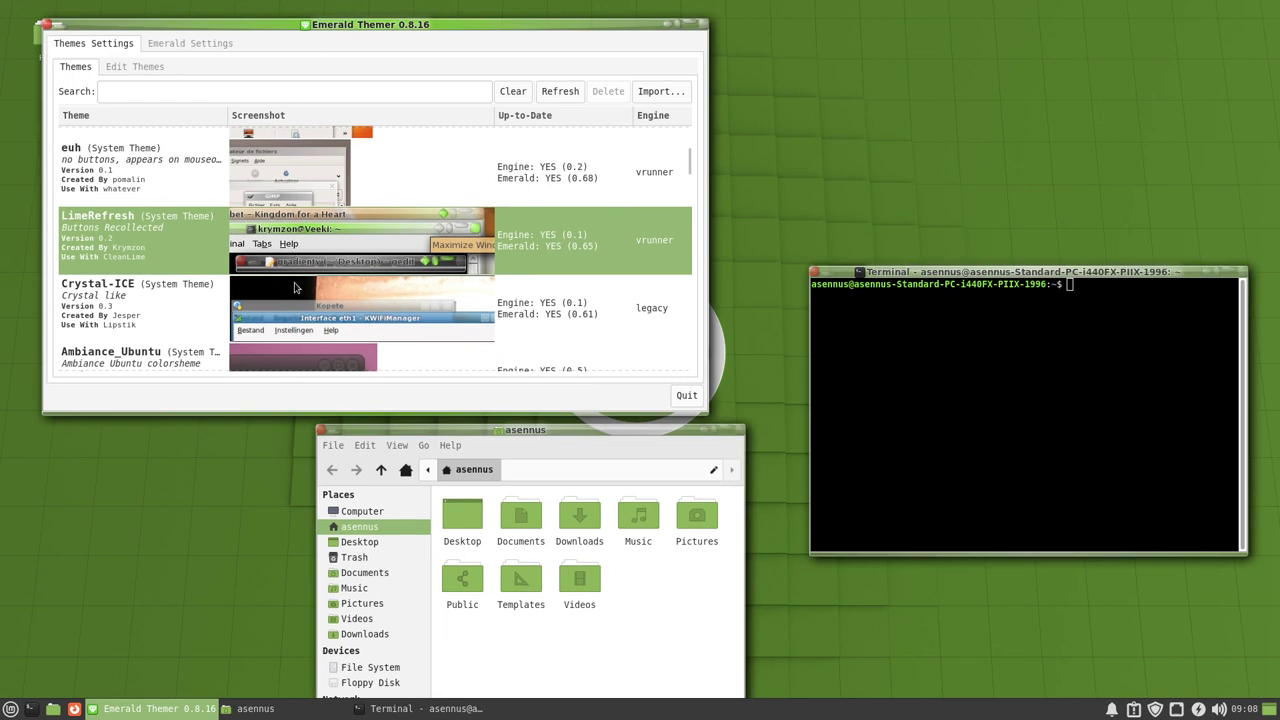
click(300, 295)
- Try the Ambiance_Ubuntu, human-ubuntulooks and Iridescence themes one after another
scroll(307, 290, down, 4)
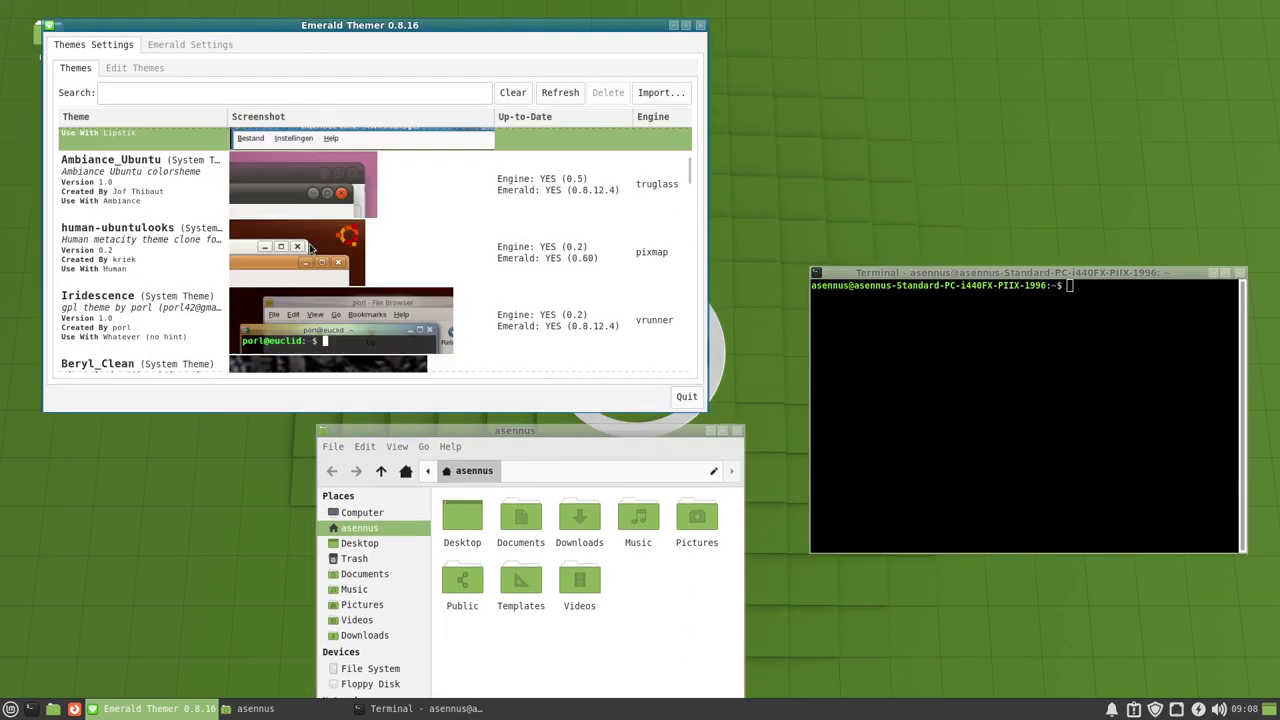
click(273, 178)
click(308, 250)
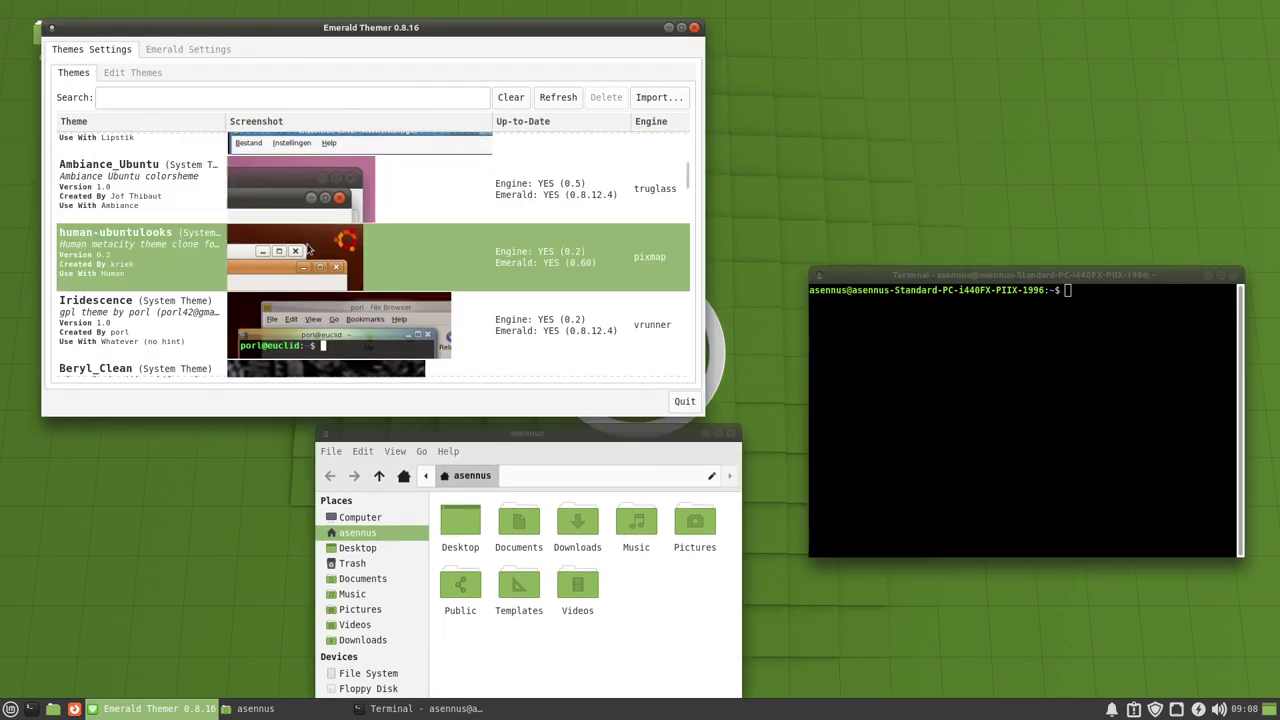
click(313, 316)
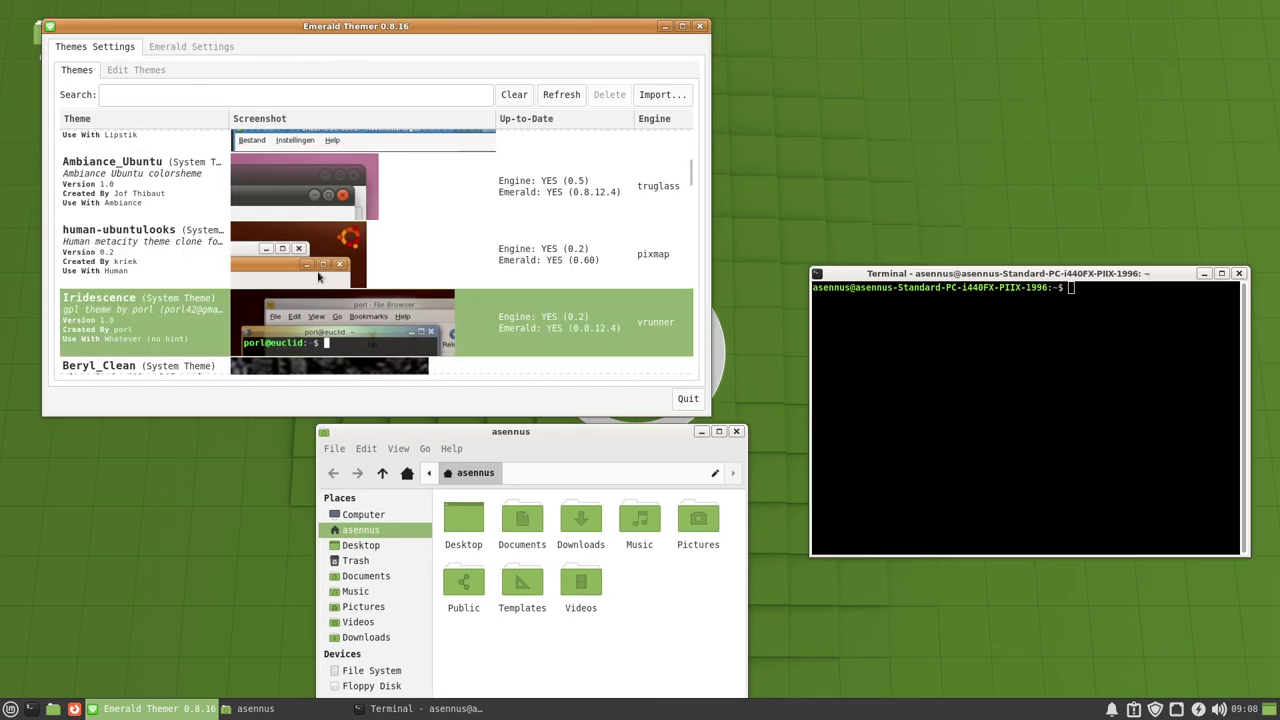
- Try the Beryl_Clean, JAGT and Metrosuave themes one after another
scroll(315, 312, down, 2)
click(319, 306)
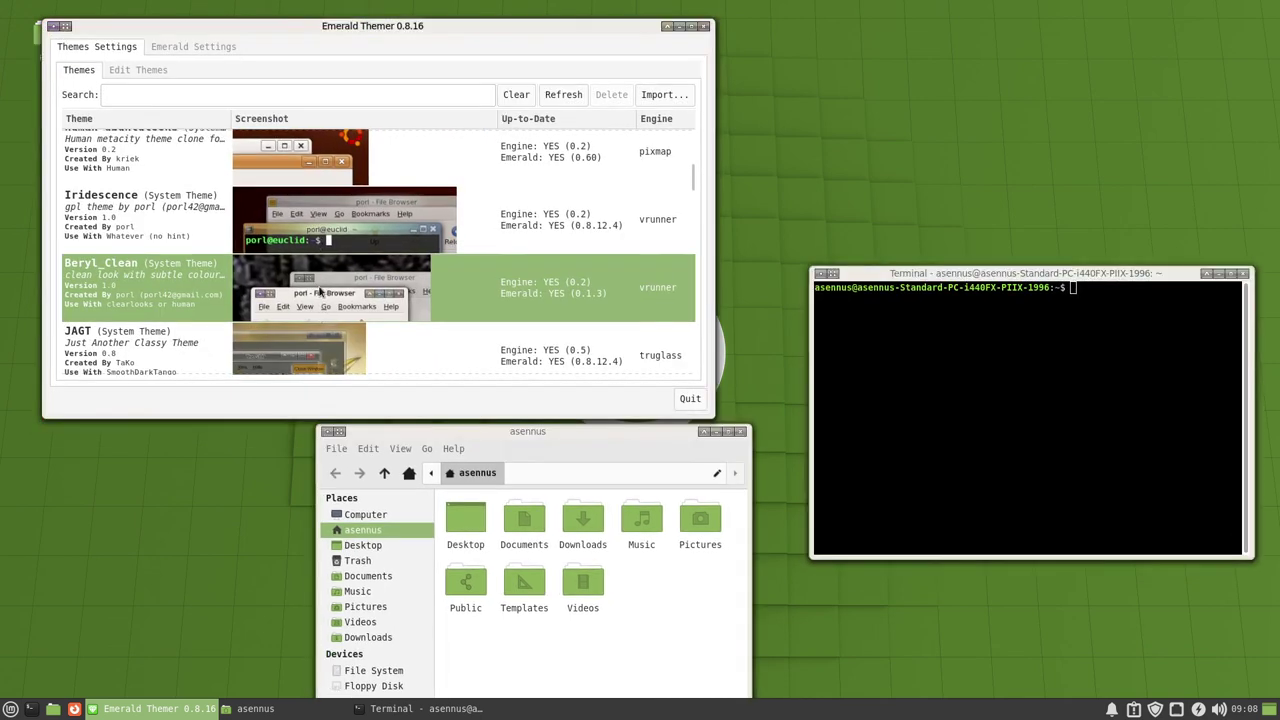
scroll(320, 295, down, 3)
click(317, 240)
click(319, 265)
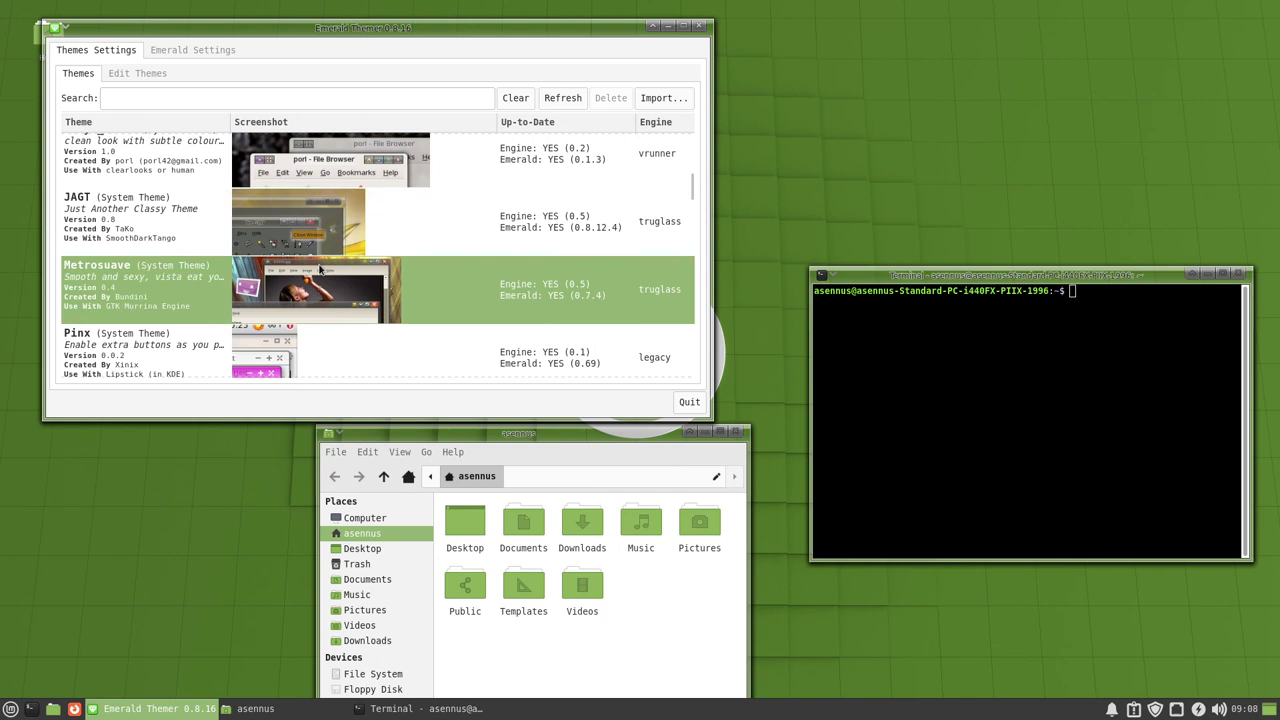
- Try the Pinx, Rezlooks-PastelGreen and SlateHorn_Yellow themes one after another
scroll(317, 271, down, 2)
click(319, 270)
scroll(320, 270, down, 2)
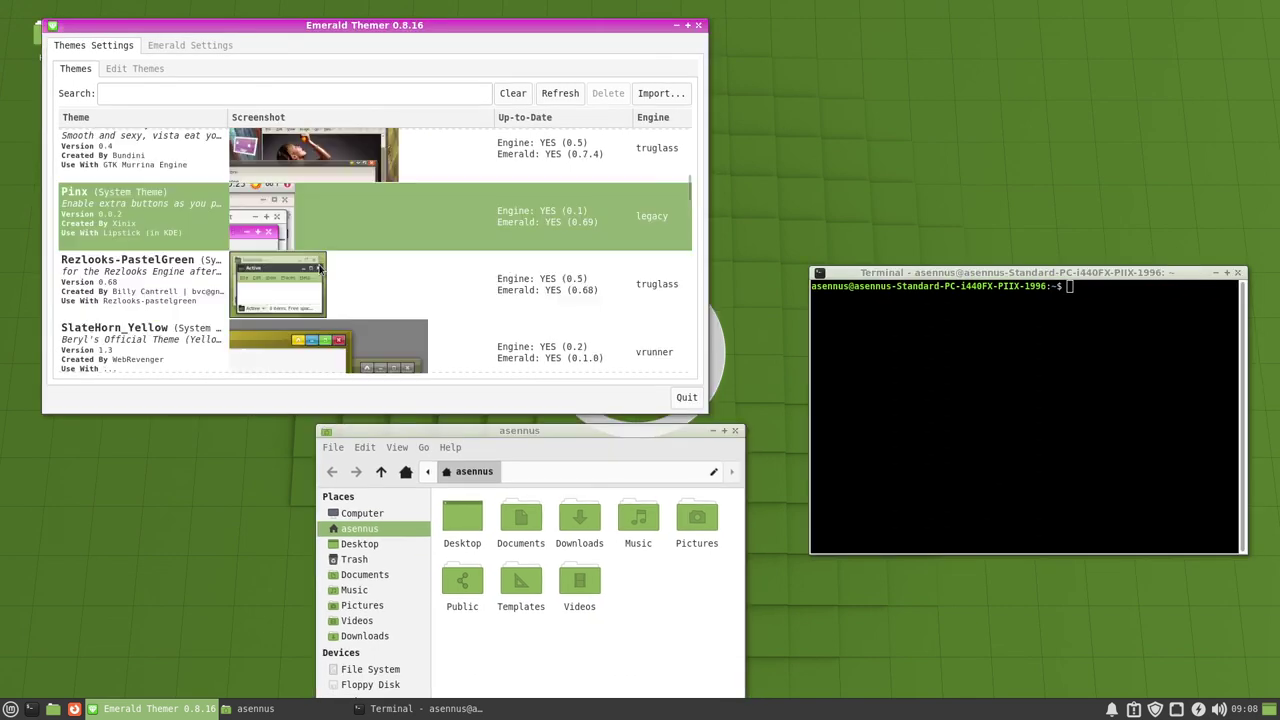
click(320, 270)
scroll(320, 271, down, 3)
click(320, 273)
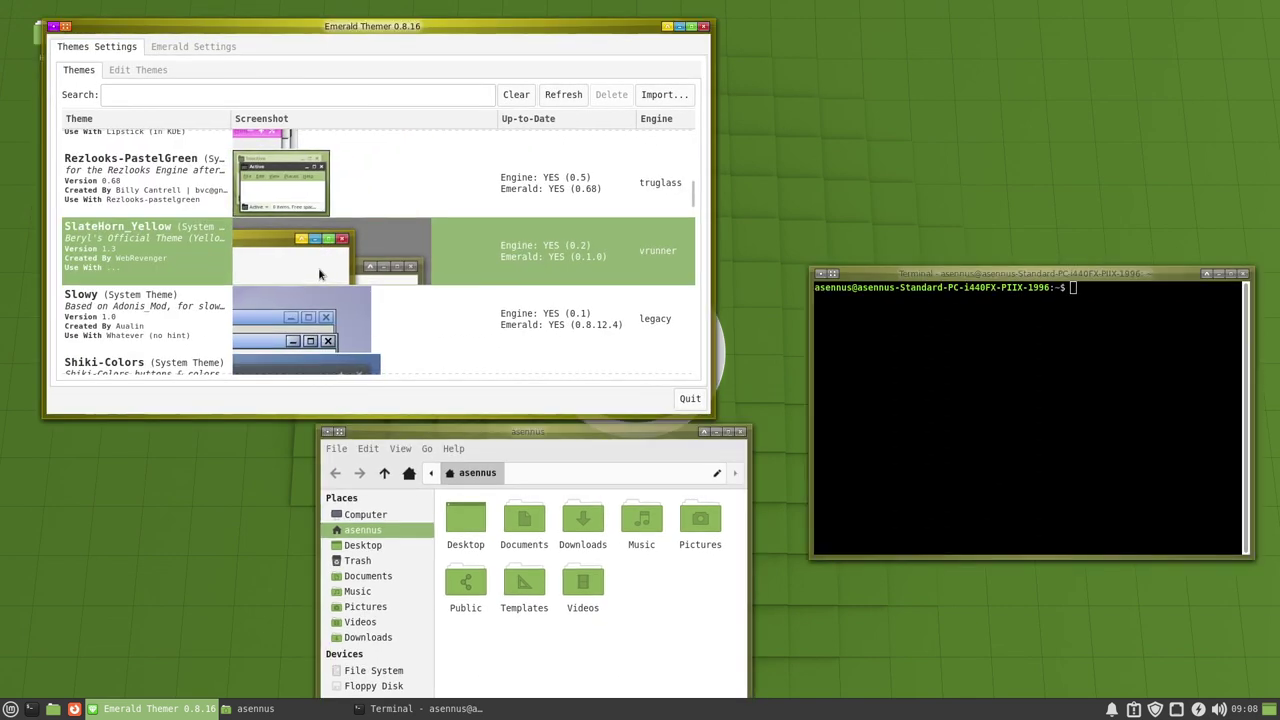
- Try the Slowy theme followed by the Shiki-Colors theme
scroll(320, 273, down, 1)
click(320, 273)
scroll(320, 273, down, 2)
click(320, 273)
- Try the Greenhouse_Effect and Ocean themes, and apply the Adonis theme to the windows
scroll(320, 273, down, 2)
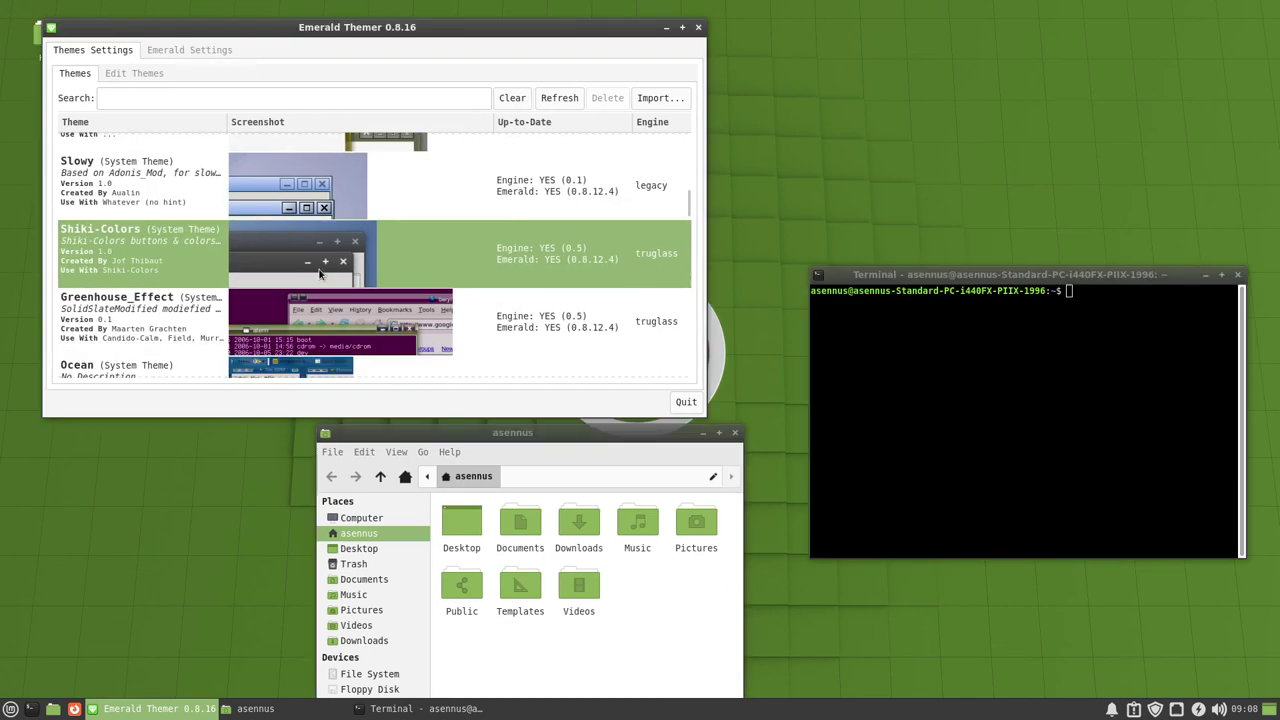
click(320, 273)
scroll(320, 273, down, 2)
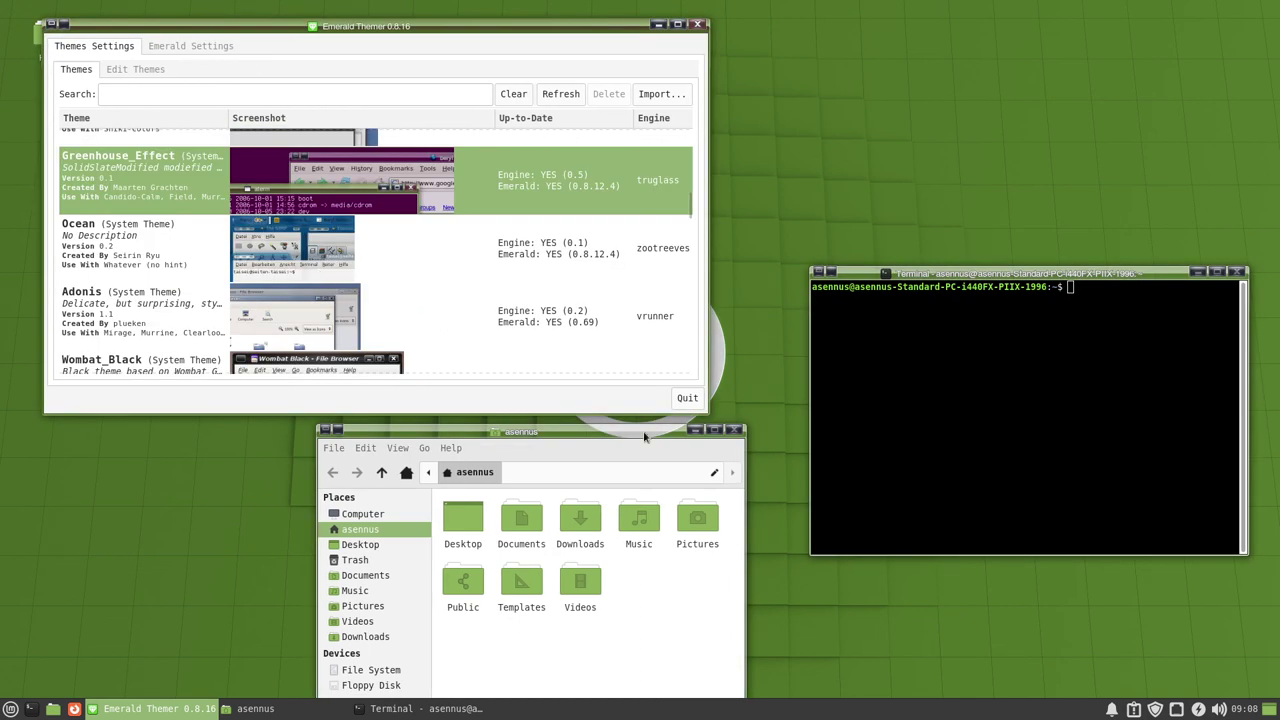
click(352, 243)
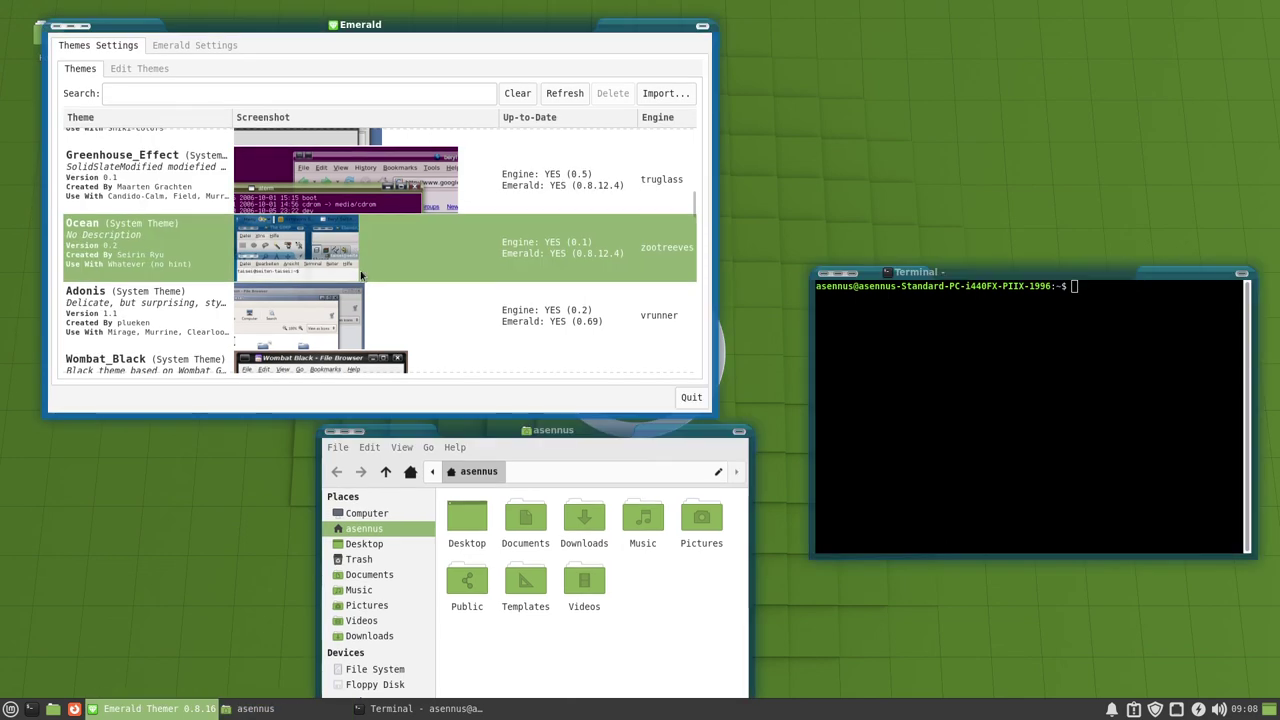
click(390, 300)
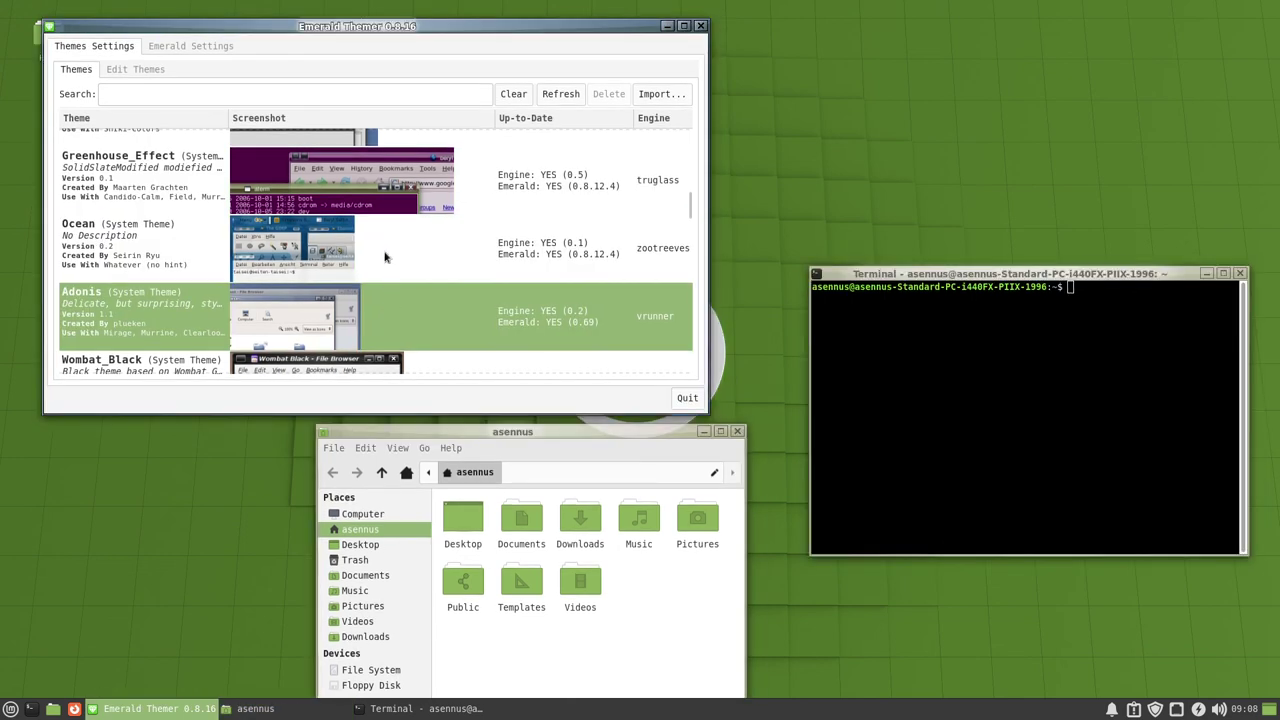
- Try the Wombat_Black, Menta and Starwindowtheme themes one after another
scroll(378, 248, down, 4)
click(370, 238)
scroll(370, 238, down, 3)
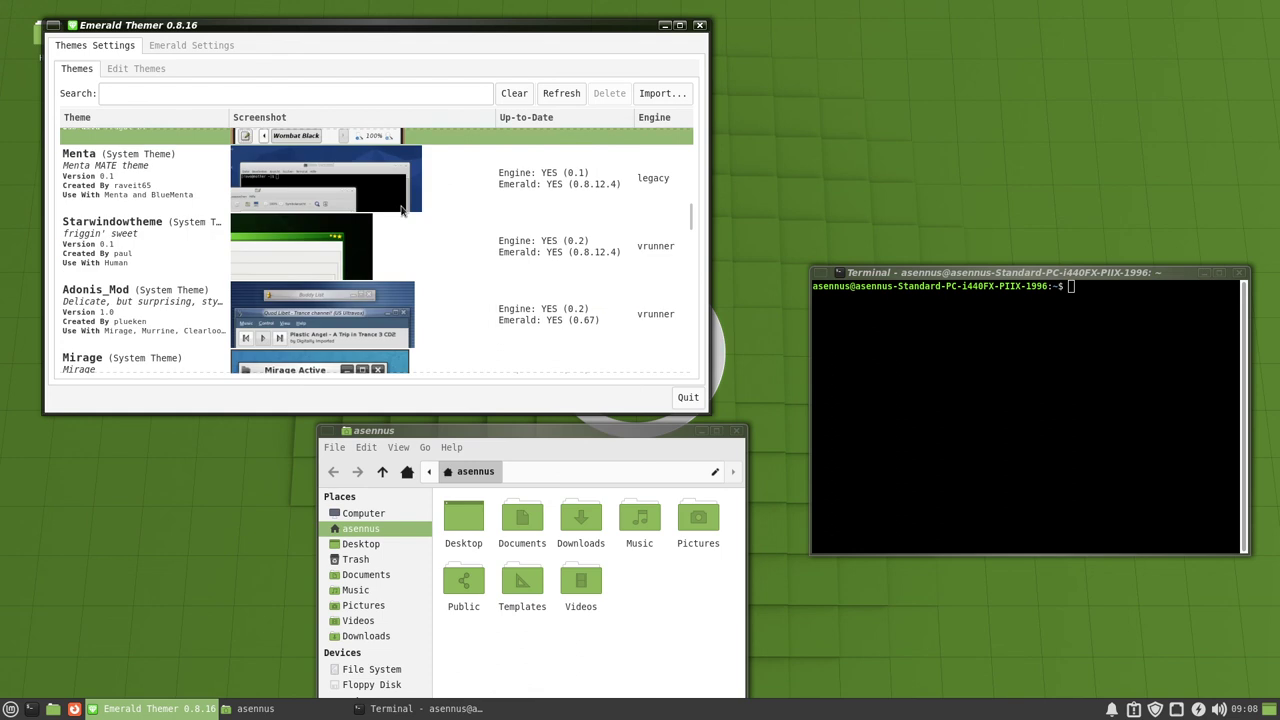
click(413, 186)
click(398, 240)
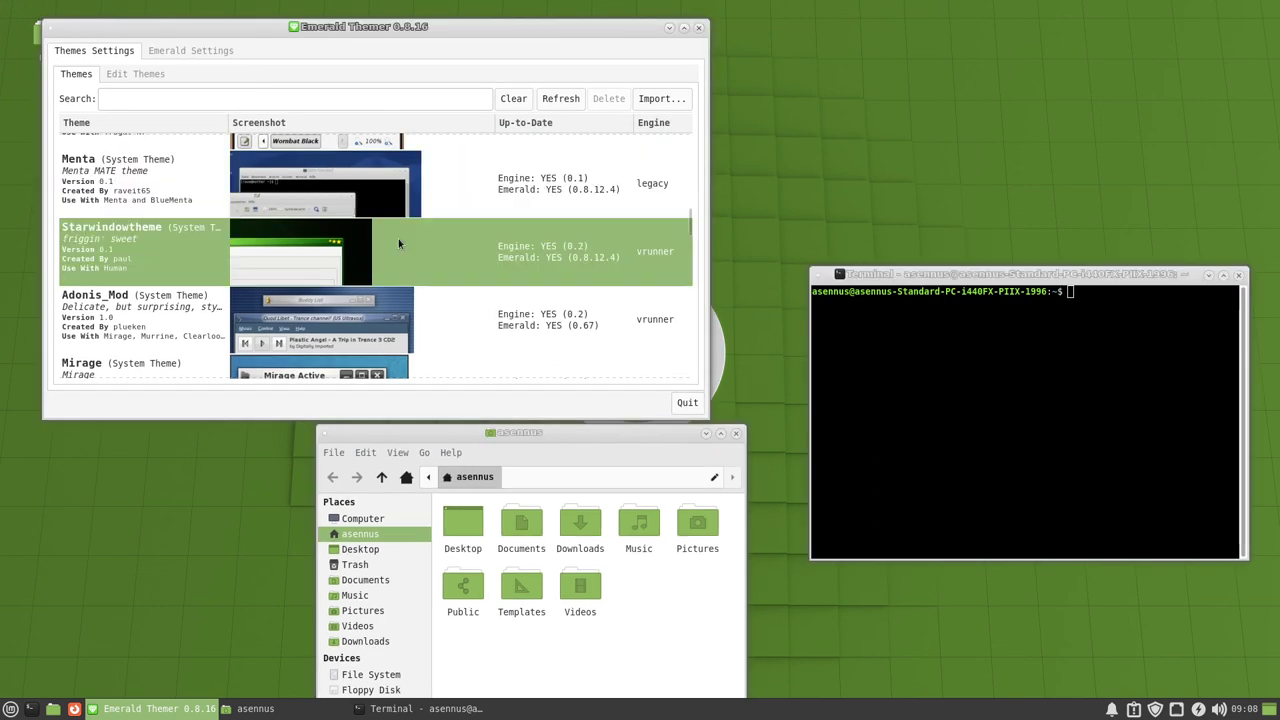
- Apply the Adonis_Mod theme to the windows and quit the theme manager
scroll(400, 230, down, 2)
click(403, 224)
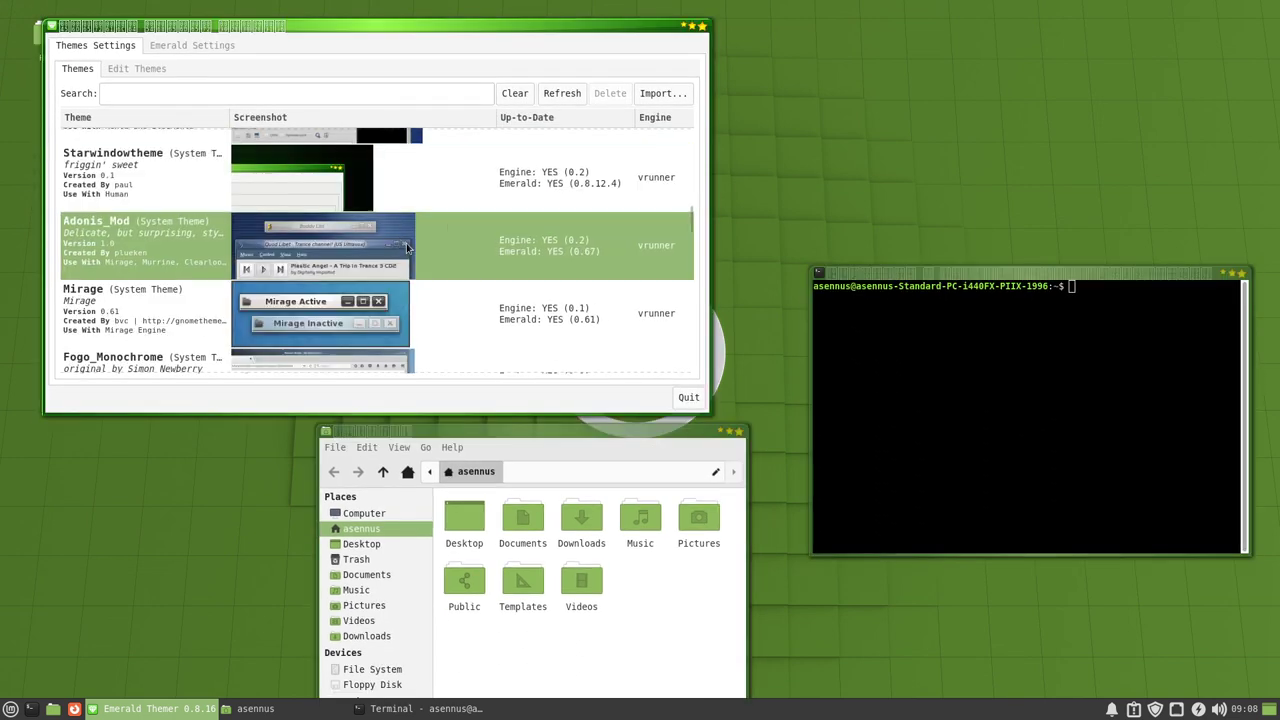
click(688, 399)
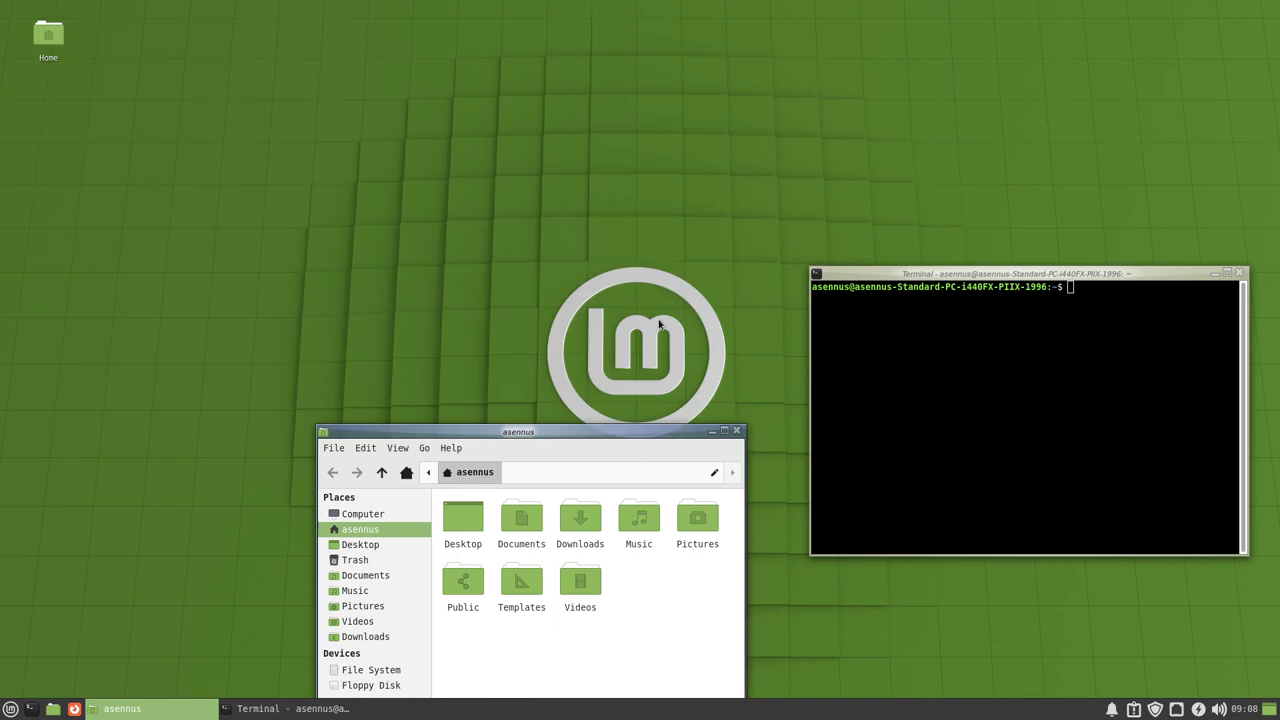
- Move the file manager window up toward the middle of the desktop, and close both it and the terminal
drag(637, 432, 557, 240)
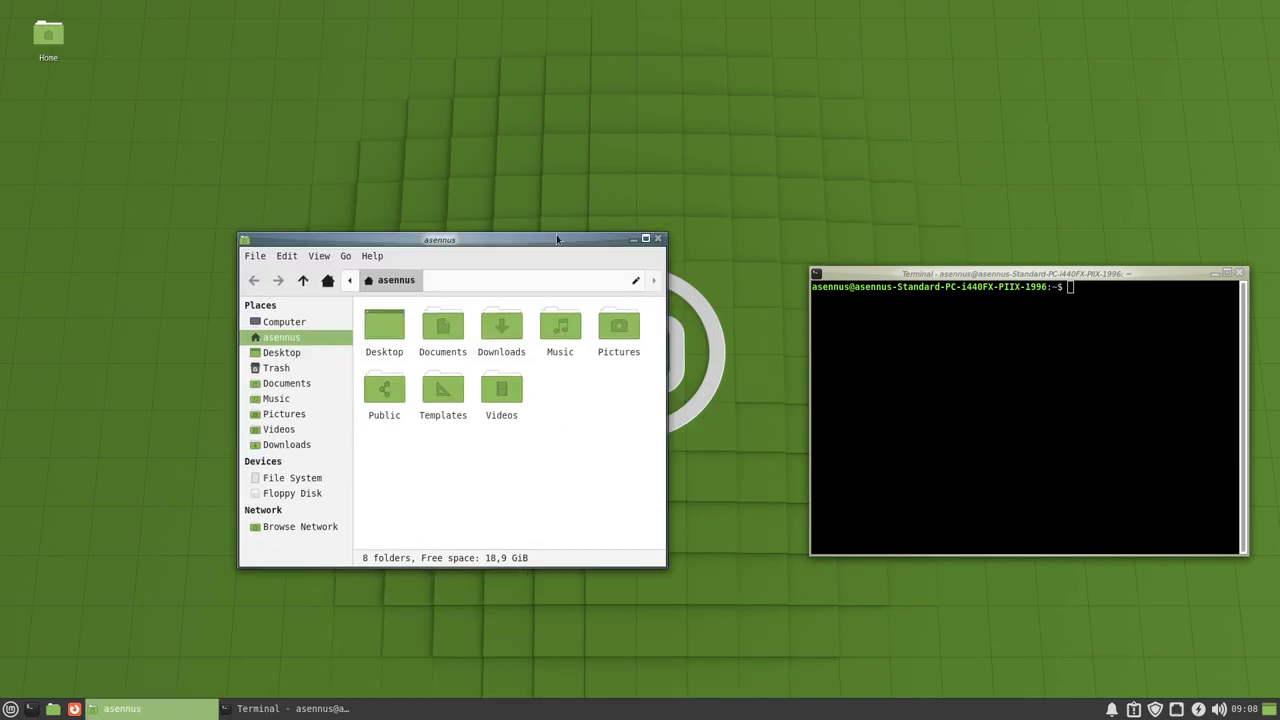
click(658, 238)
click(1240, 273)
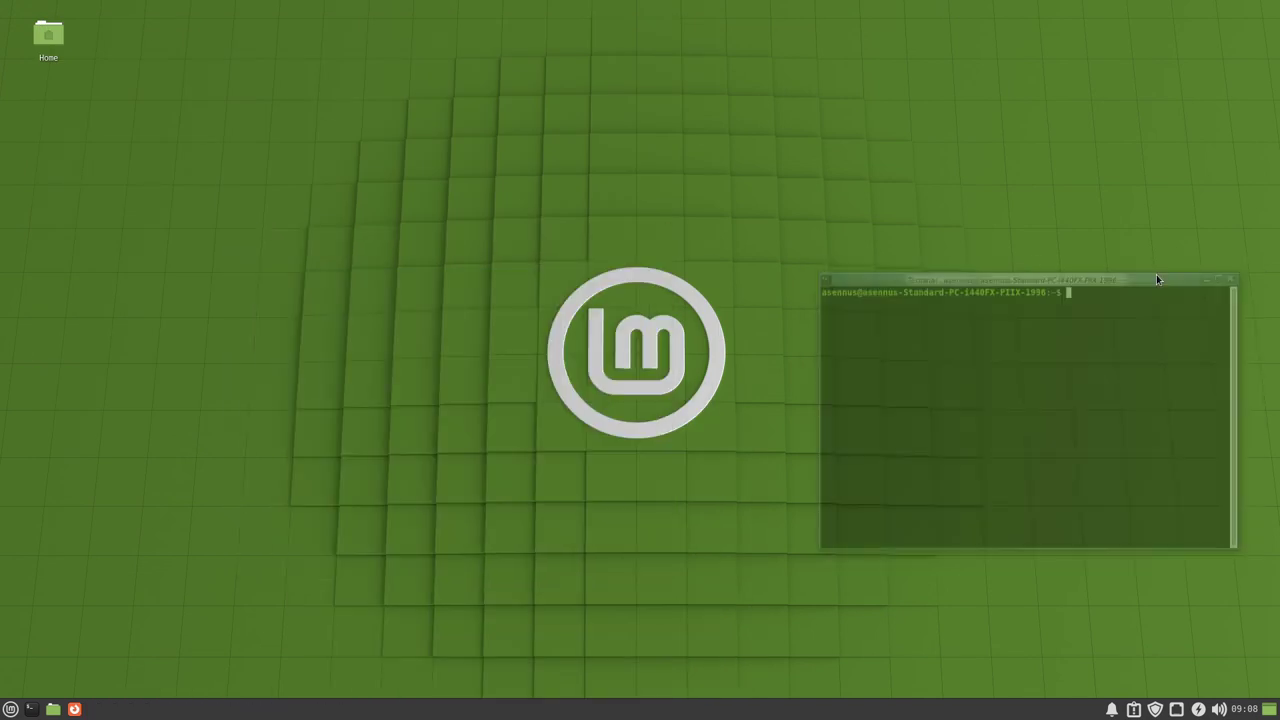
- Start a new empty file on the desktop and enter "thanks for watching like" as its name
right_click(657, 307)
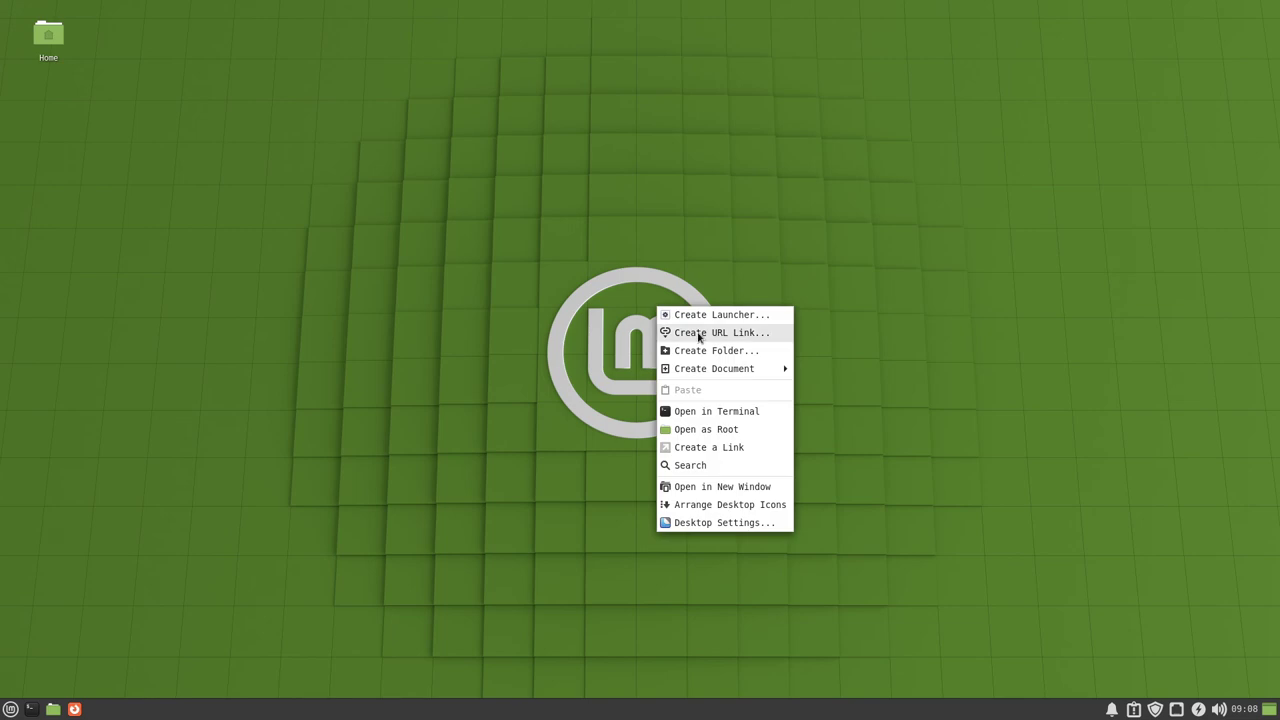
mouse_move(744, 370)
click(812, 388)
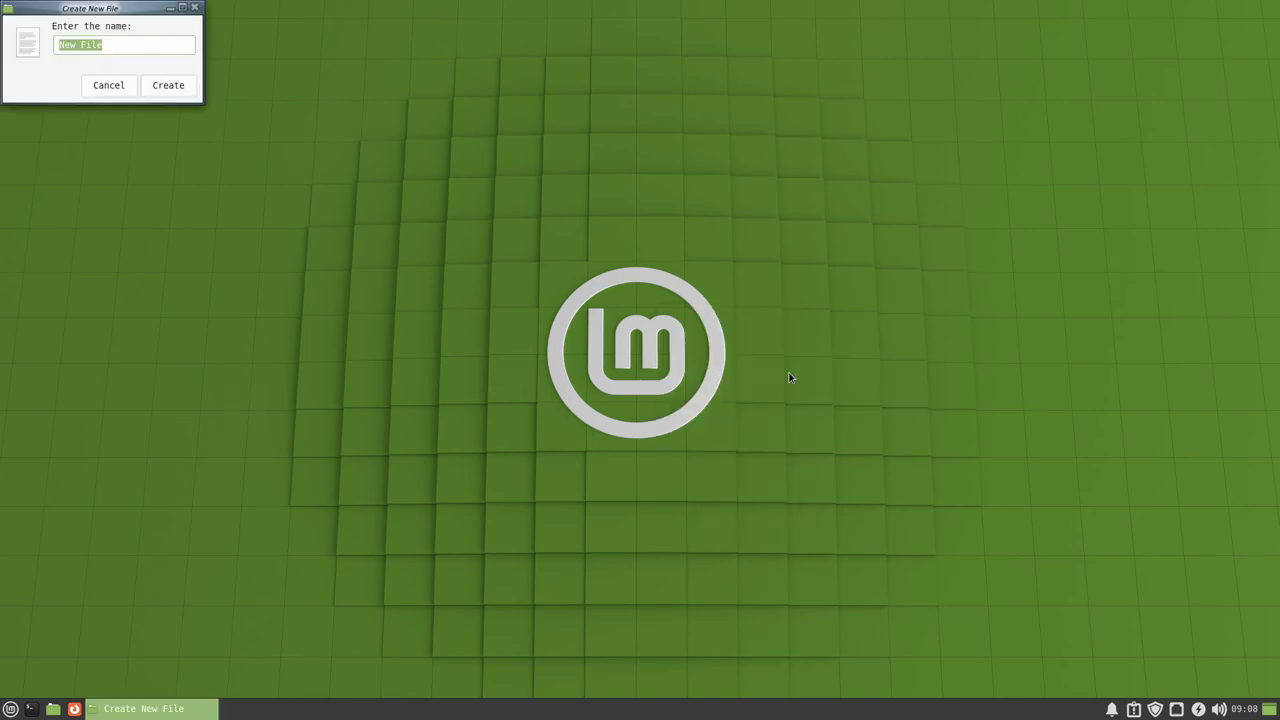
text(thanks for w)
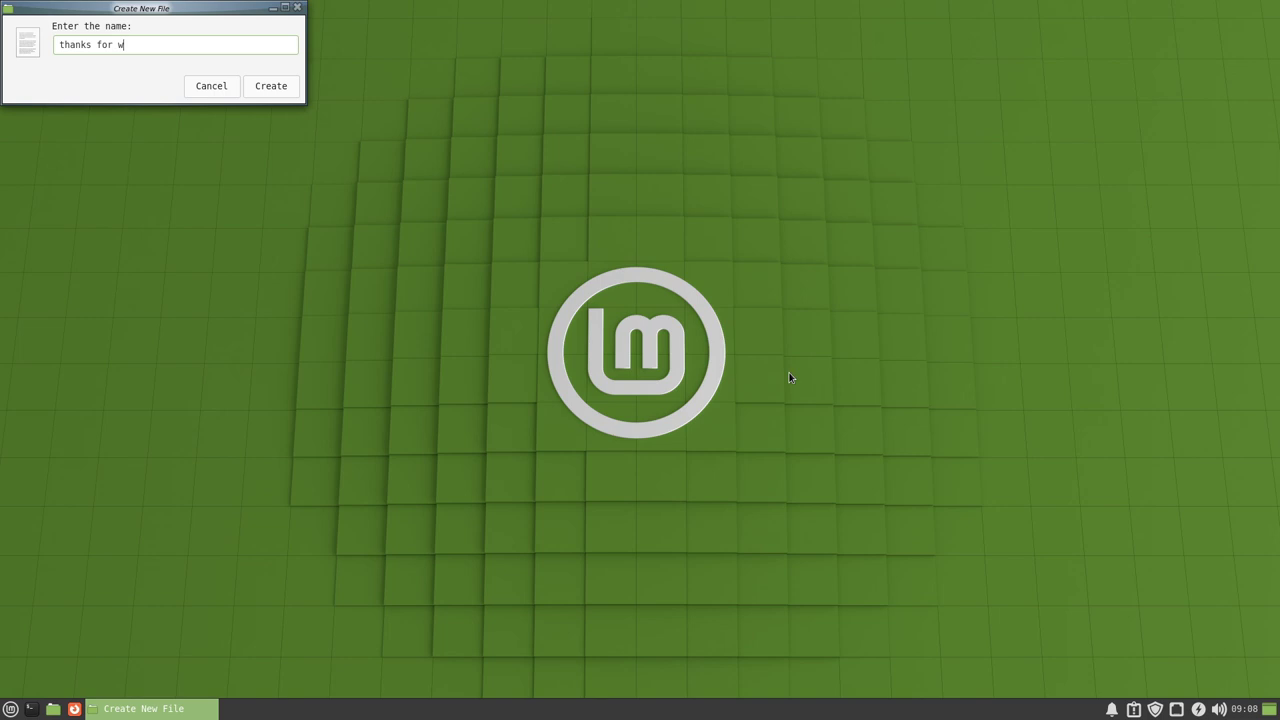
text(atching like)
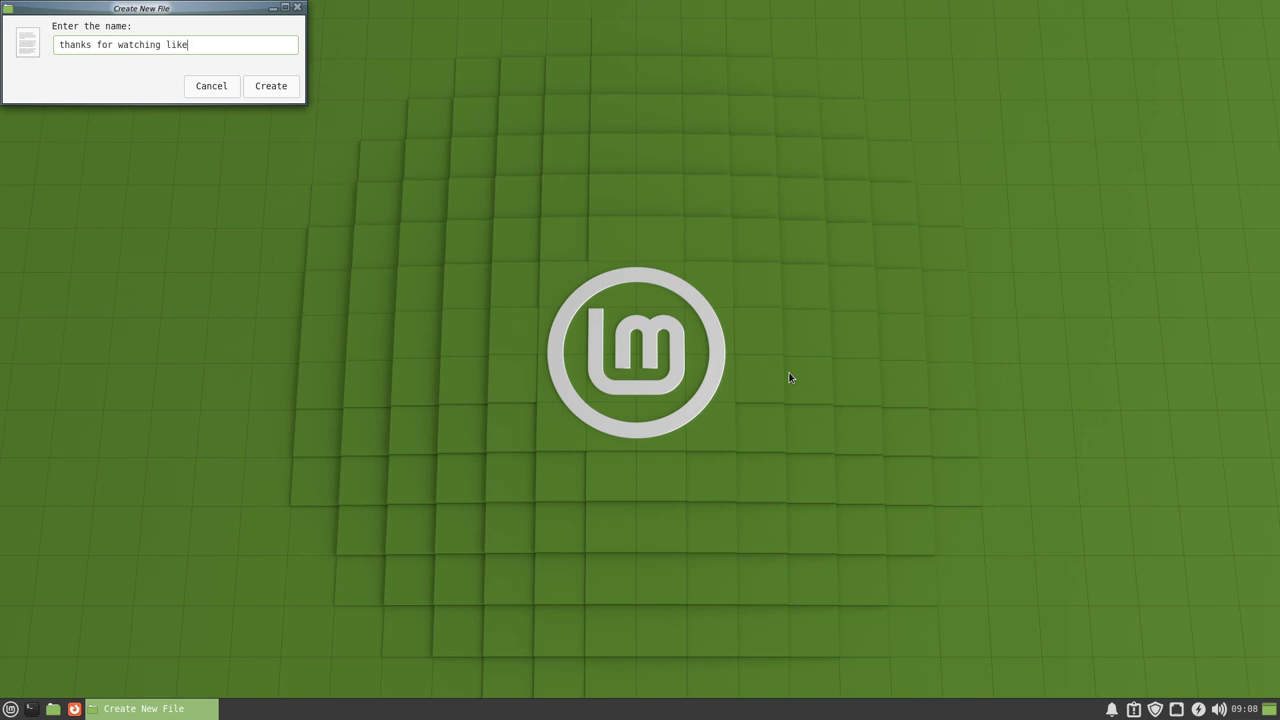